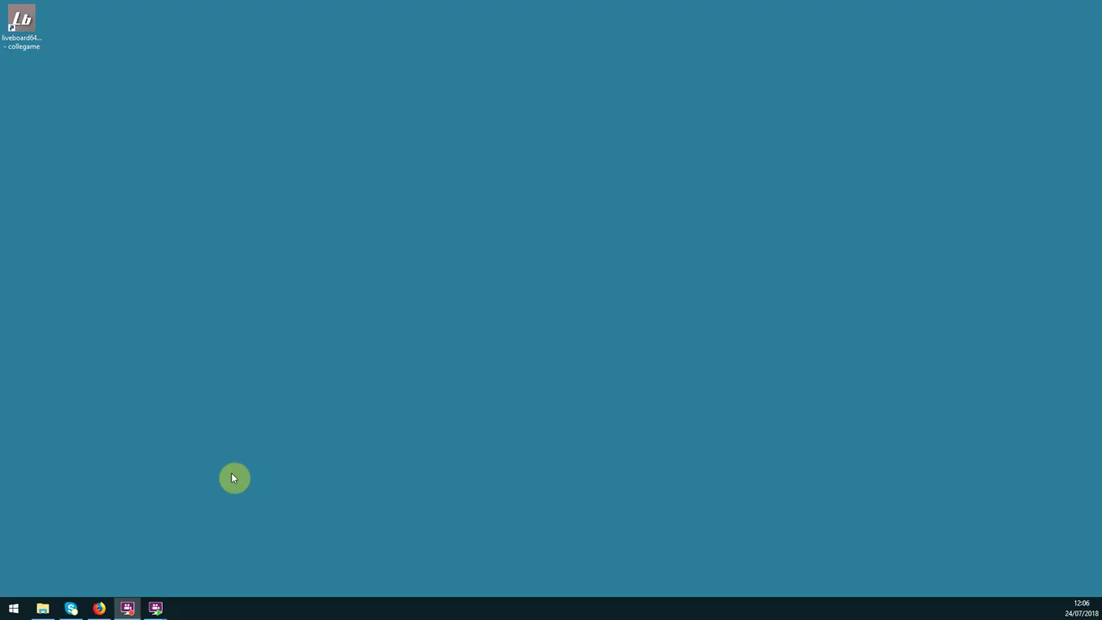
Launch LiveBoard and open default.lvb from ClassX_Applications_v6/sports_graphics/soccer/project
click(22, 32)
double_click(23, 31)
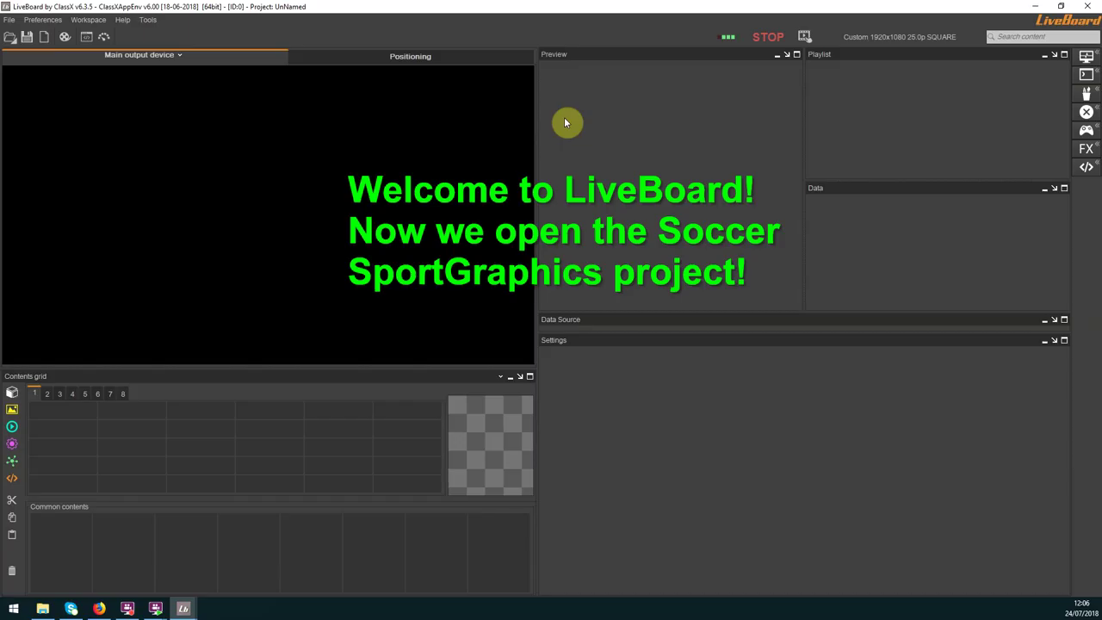
click(8, 19)
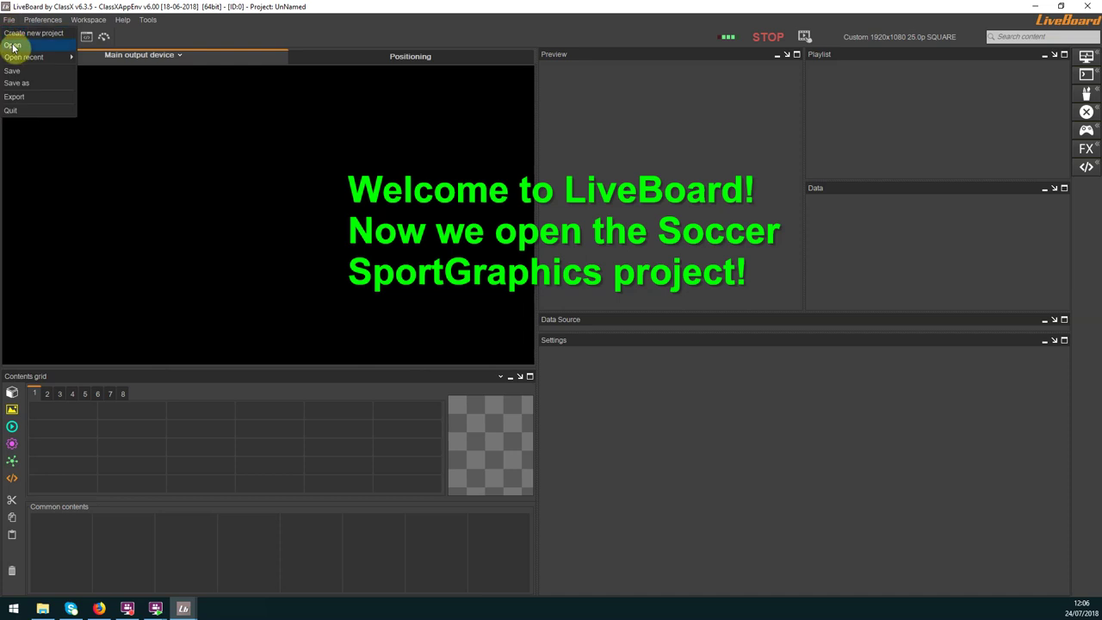
click(32, 43)
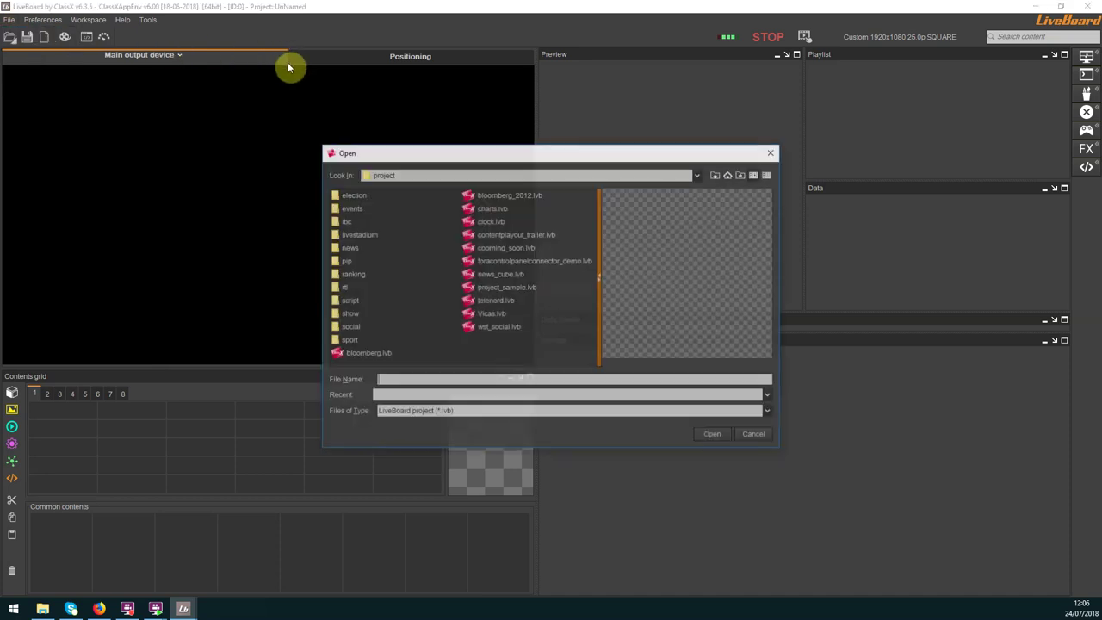
click(402, 177)
click(410, 198)
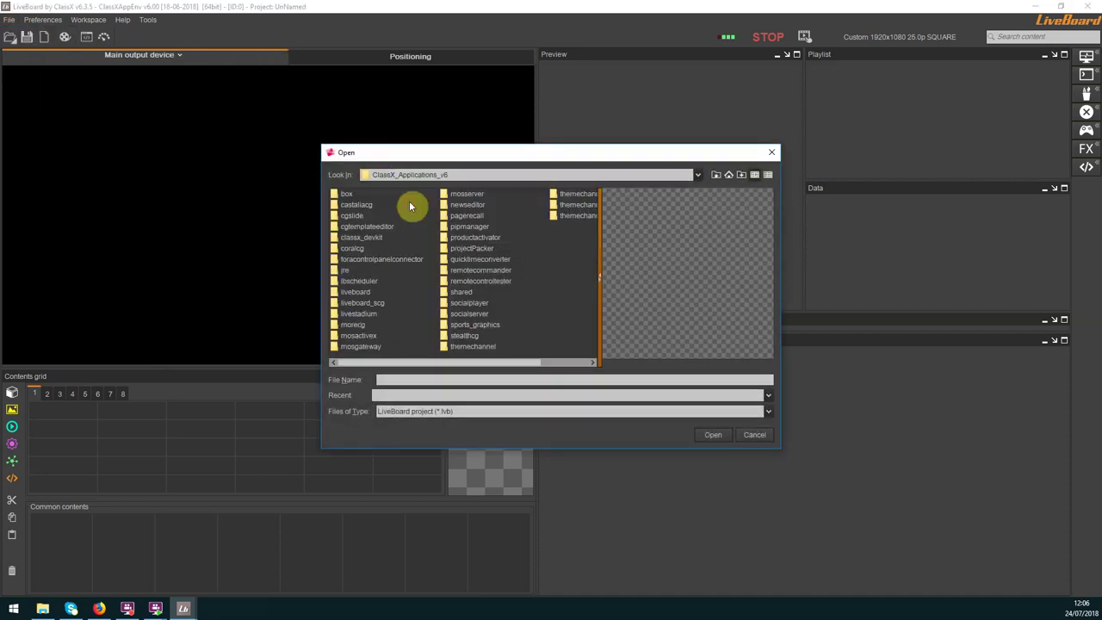
double_click(454, 325)
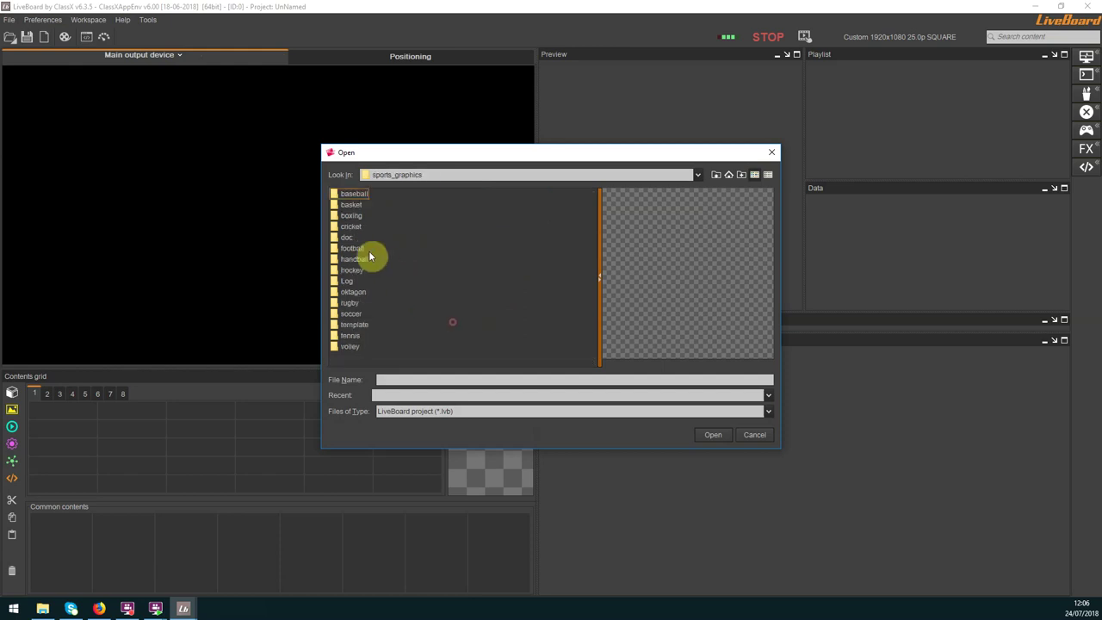
double_click(349, 315)
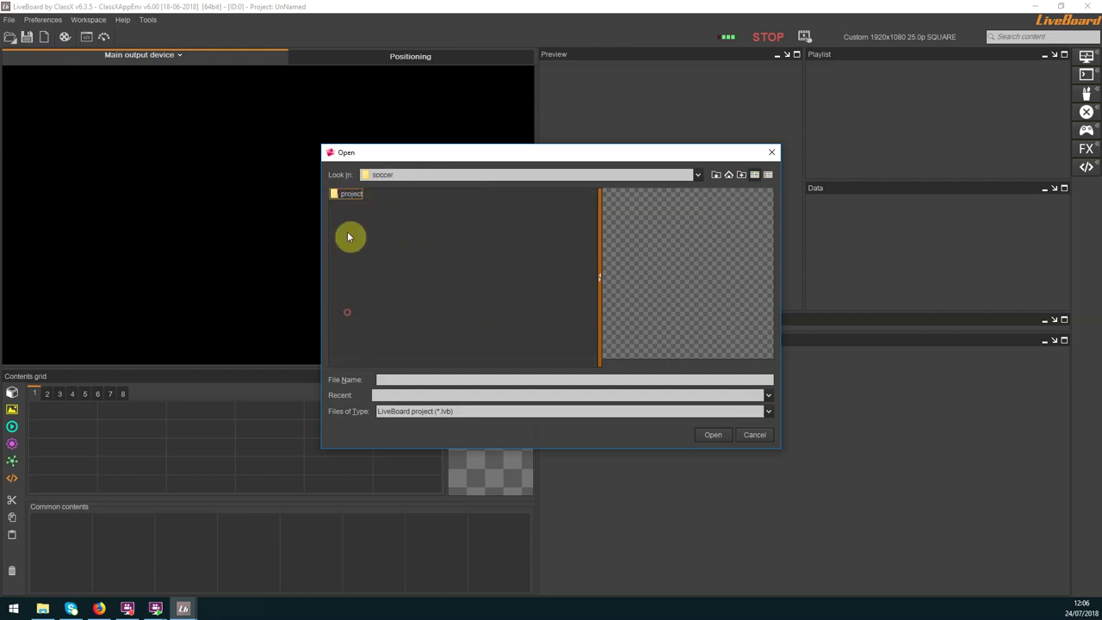
double_click(345, 195)
click(355, 208)
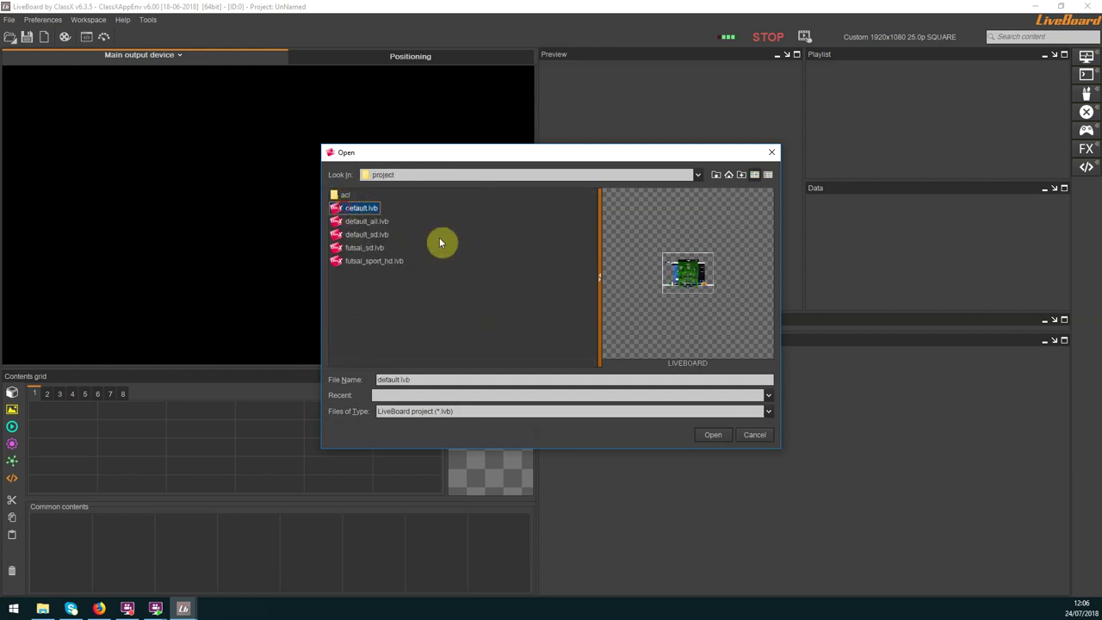
click(699, 436)
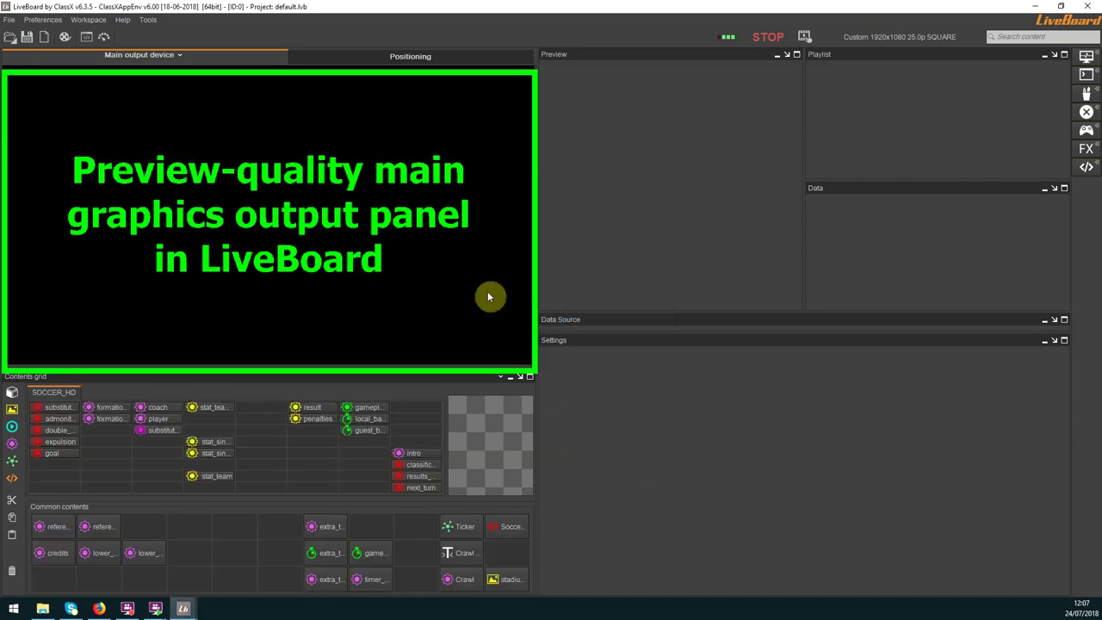
View the graphics on the Positioning tab, then launch Soccer Script from Common contents
click(386, 57)
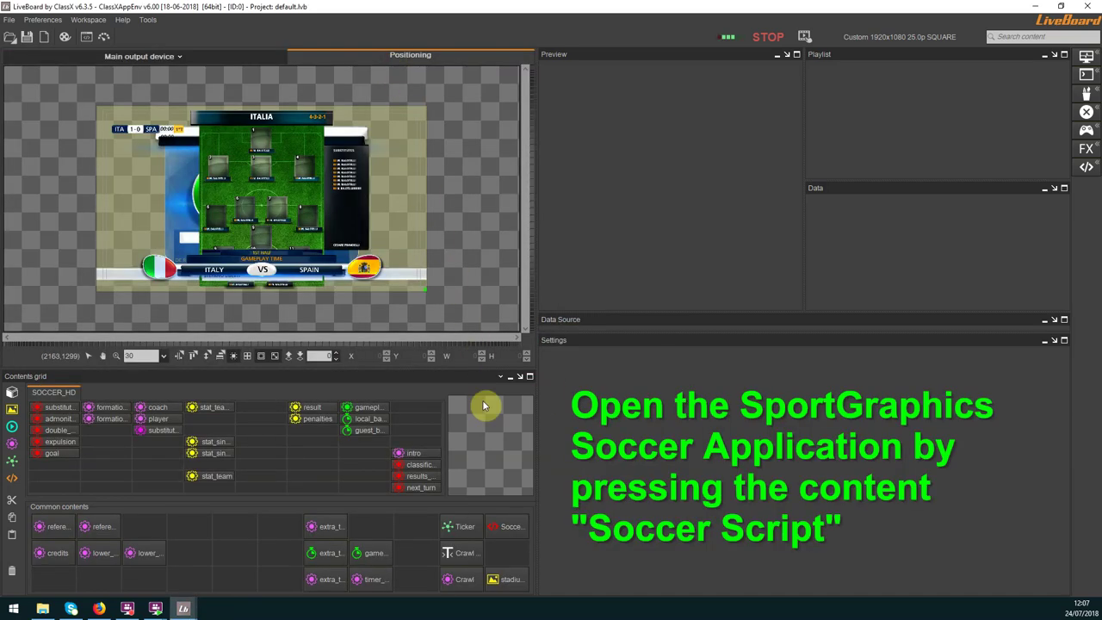
click(505, 534)
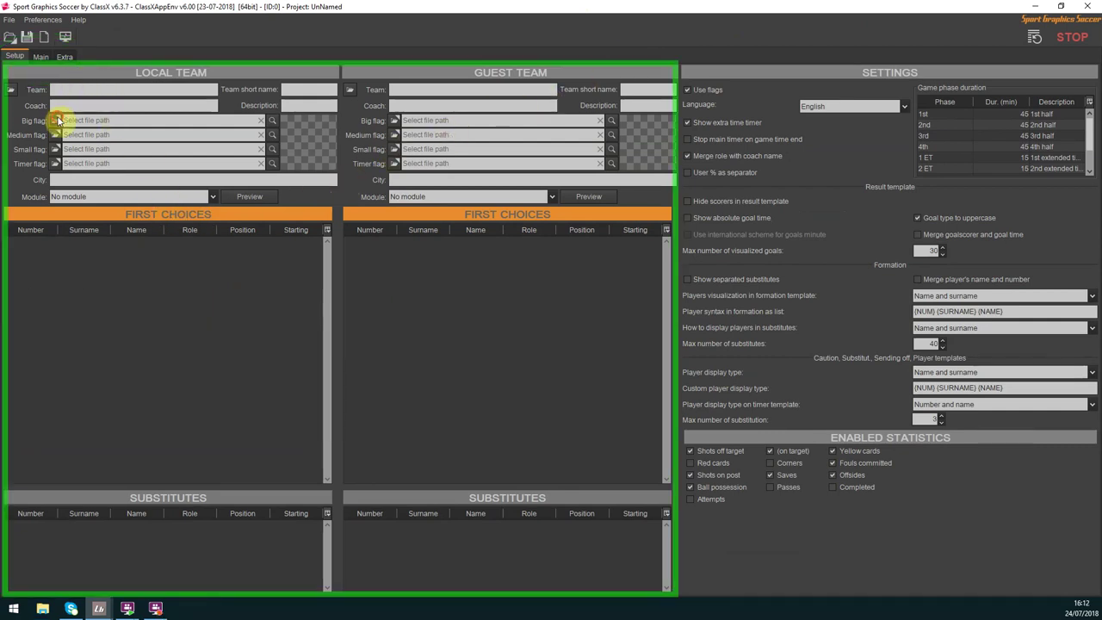
Set the local big flag to italy_big.png from shared/picture/sports_graphics/logos after previewing other logos
click(56, 120)
click(431, 175)
click(435, 205)
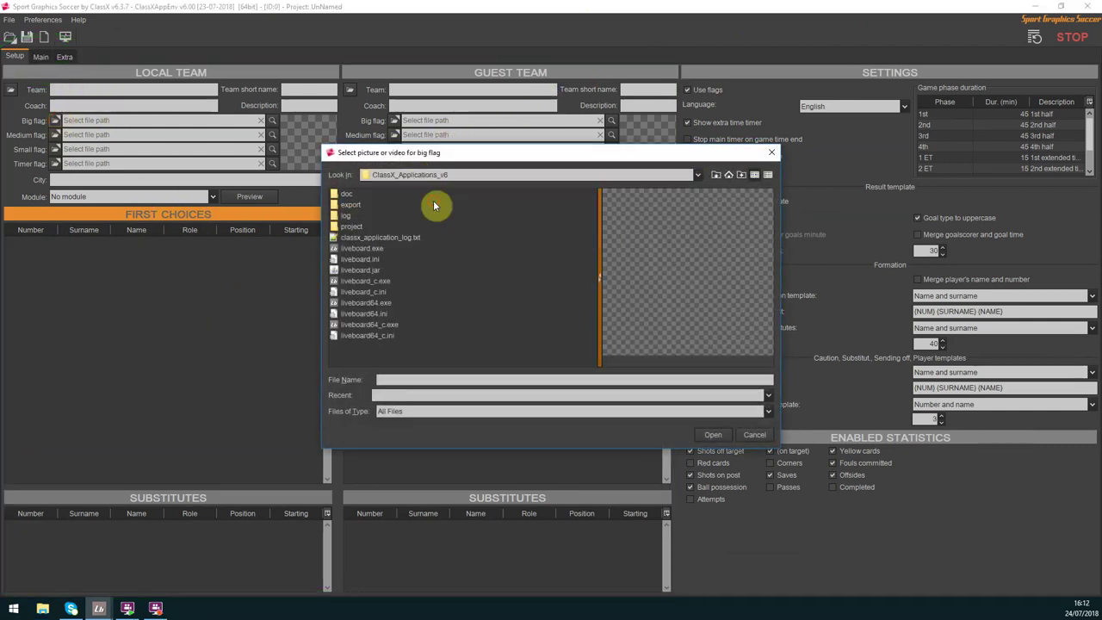
double_click(460, 294)
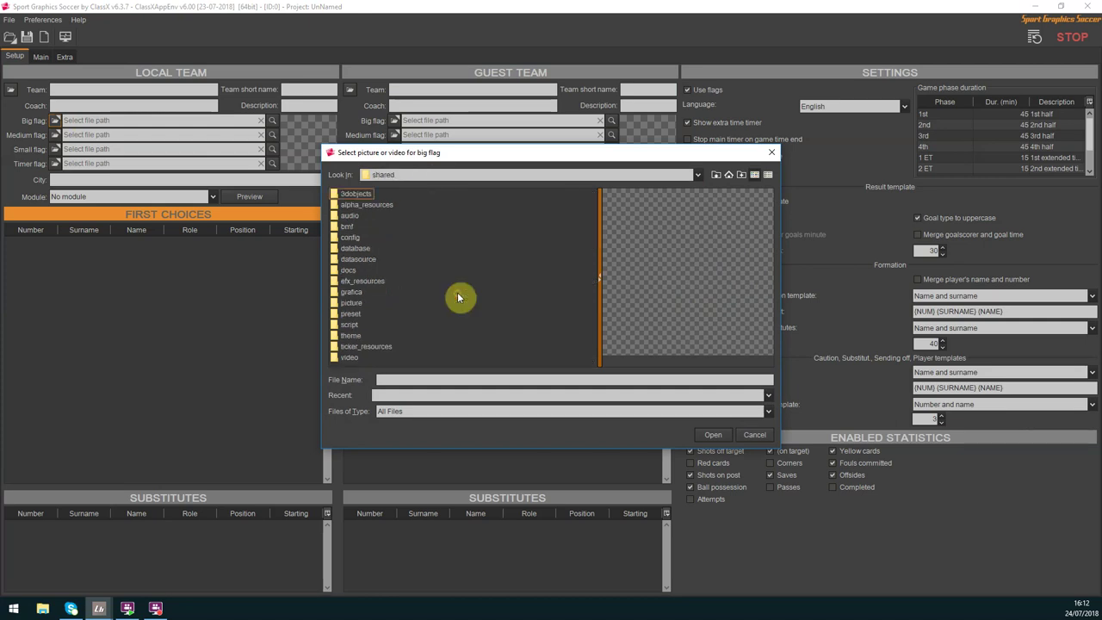
double_click(349, 303)
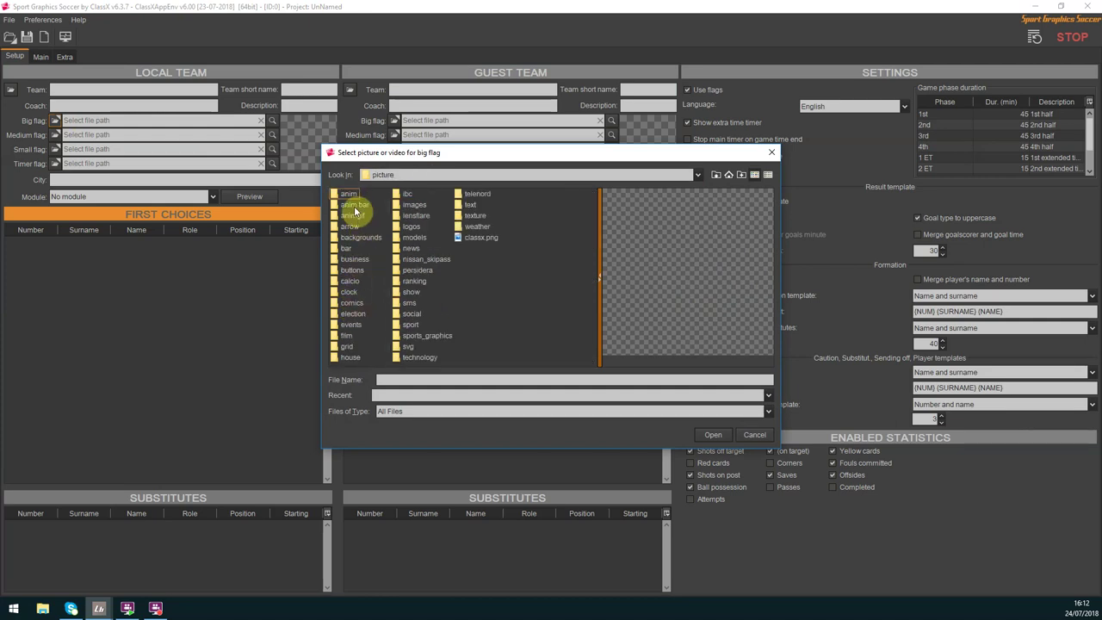
double_click(403, 336)
double_click(358, 293)
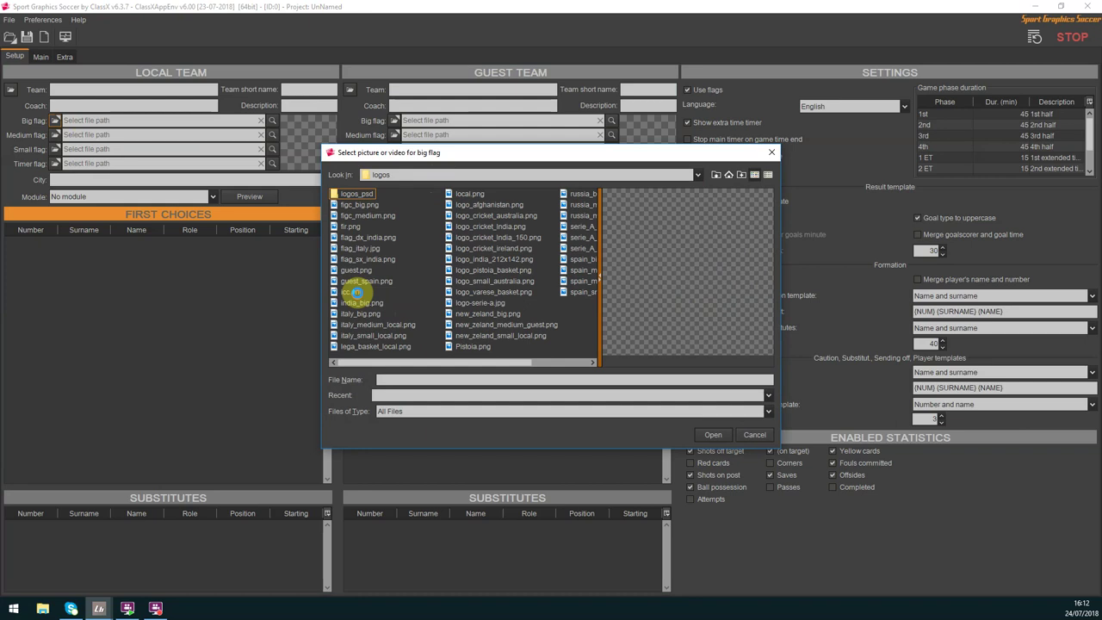
click(350, 206)
click(351, 217)
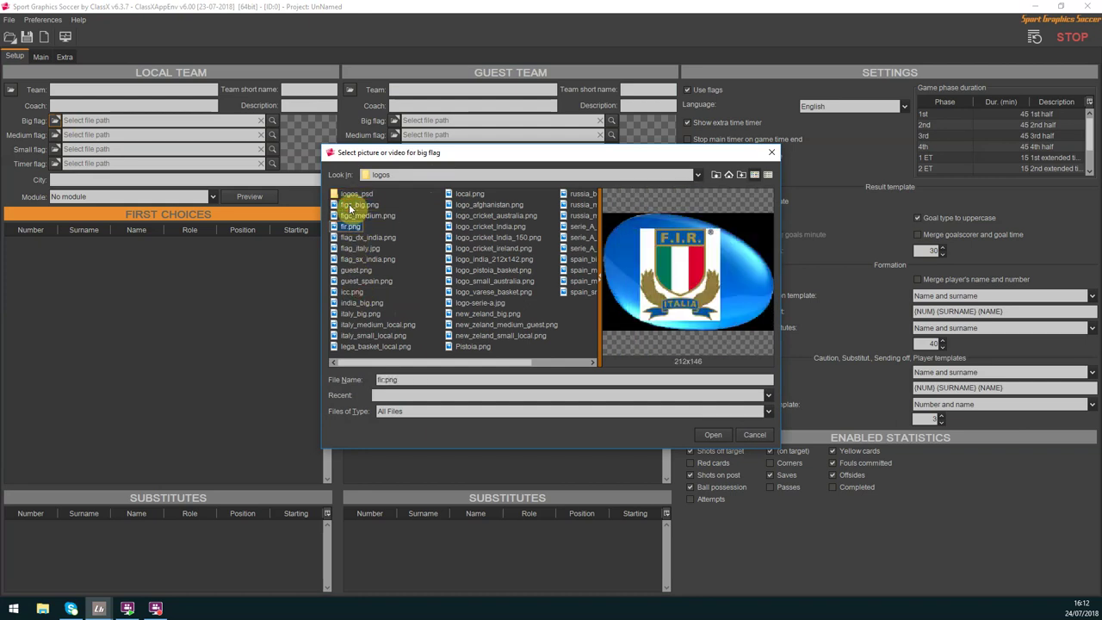
click(350, 237)
click(350, 248)
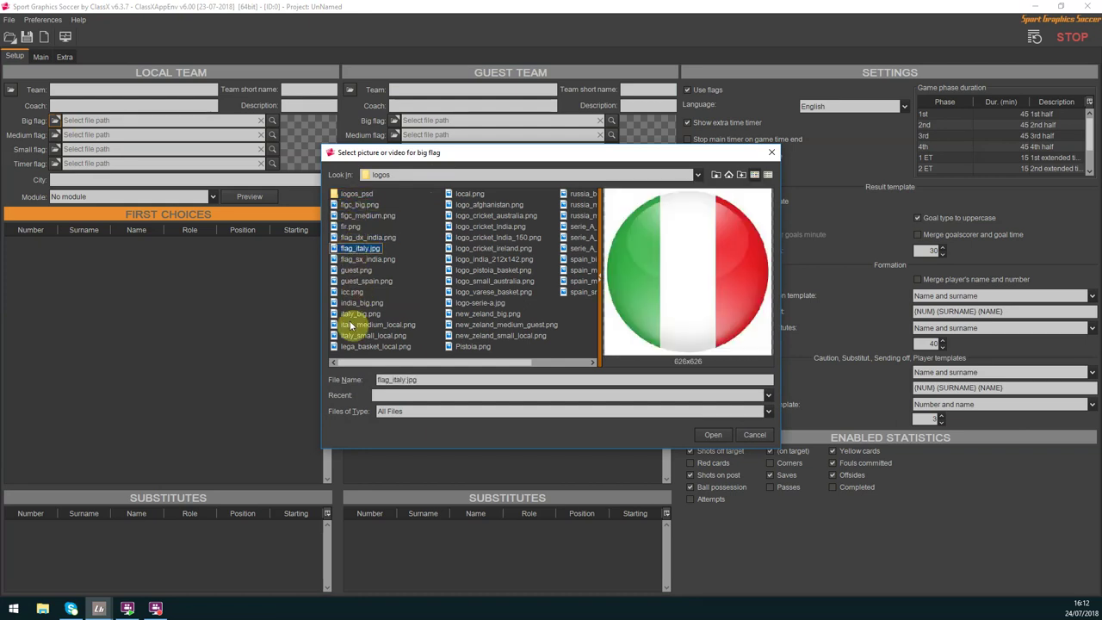
click(356, 313)
click(708, 439)
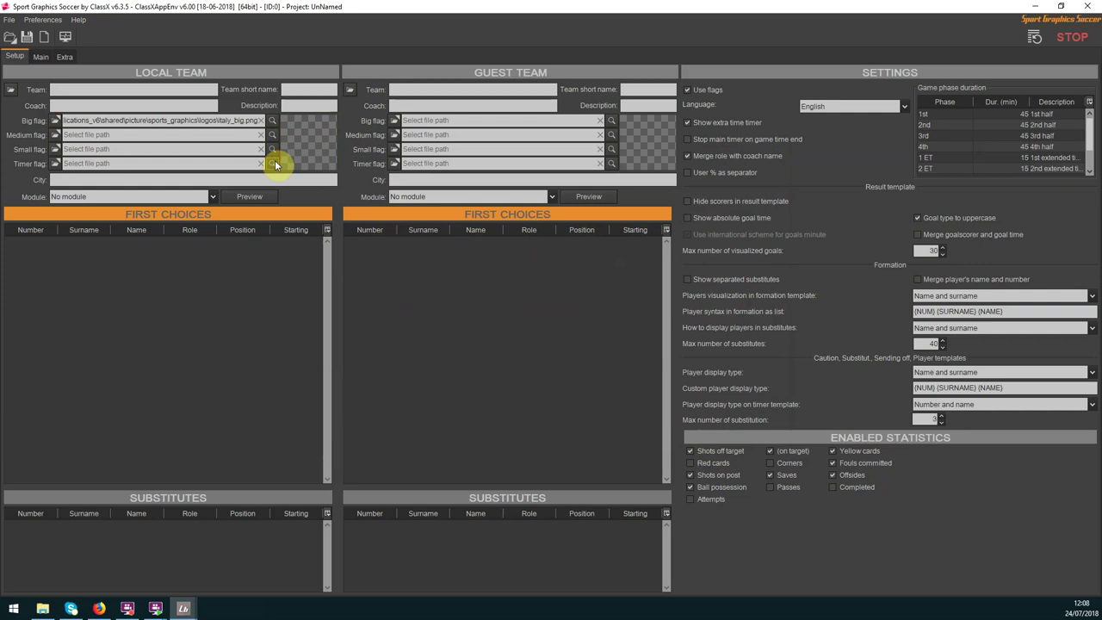
Check the formation list without choosing one, and add an empty player row to first choices
click(211, 197)
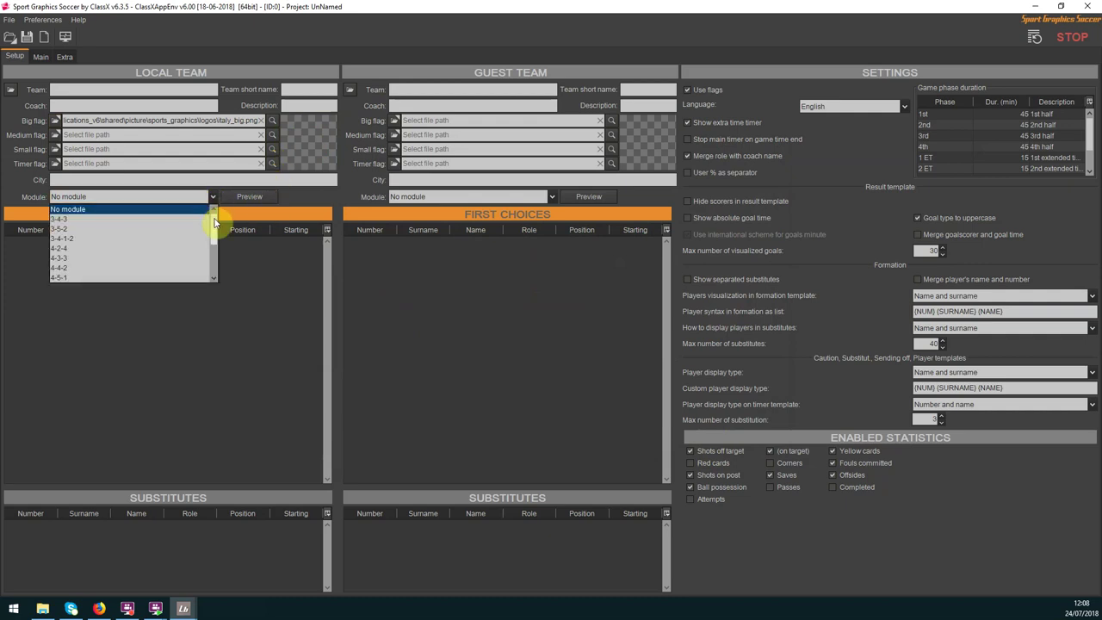
scroll(216, 245, down, 1)
click(239, 268)
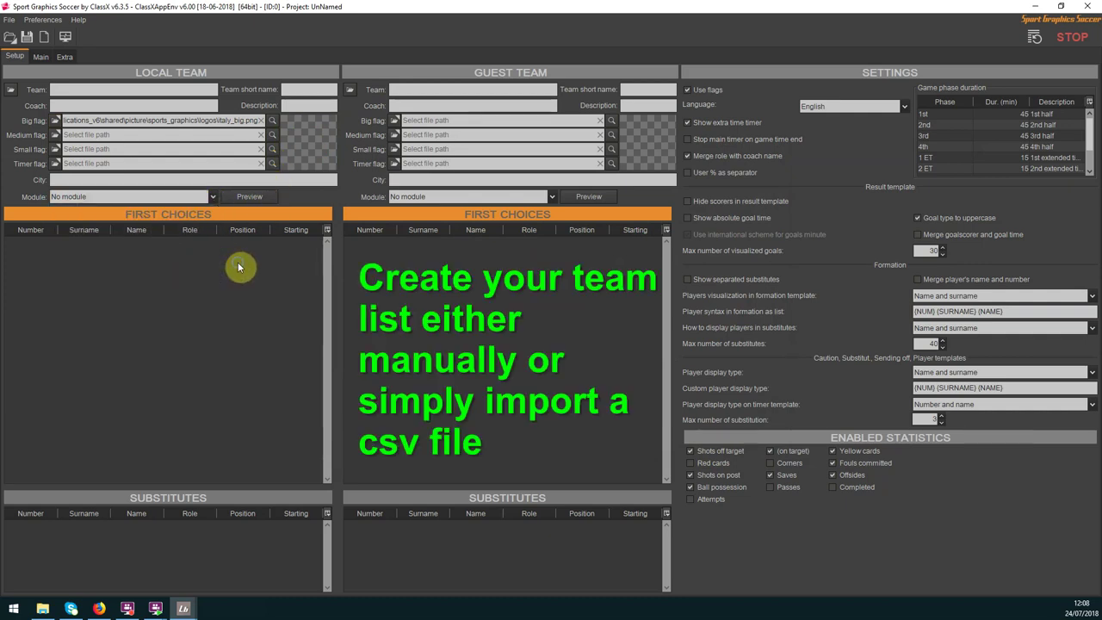
right_click(240, 268)
click(256, 273)
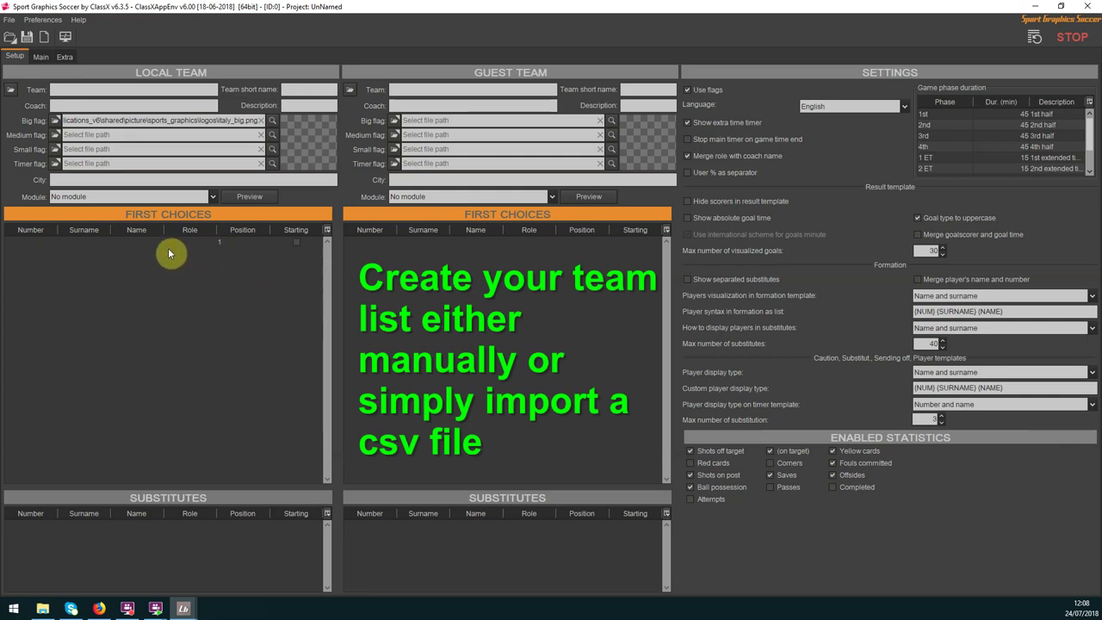
click(84, 242)
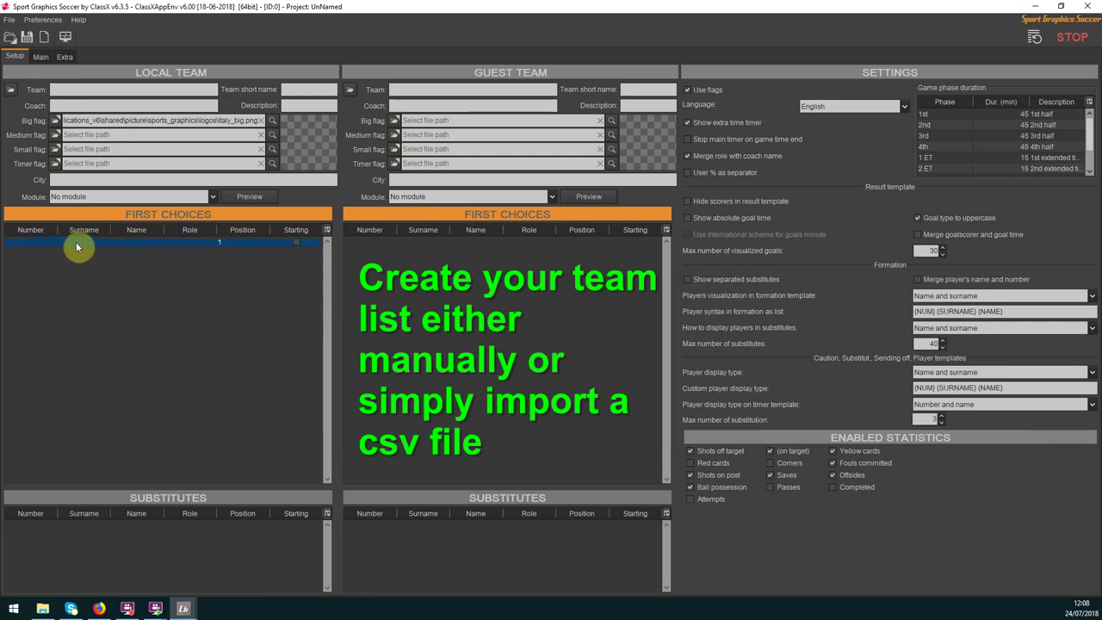
click(84, 242)
click(138, 274)
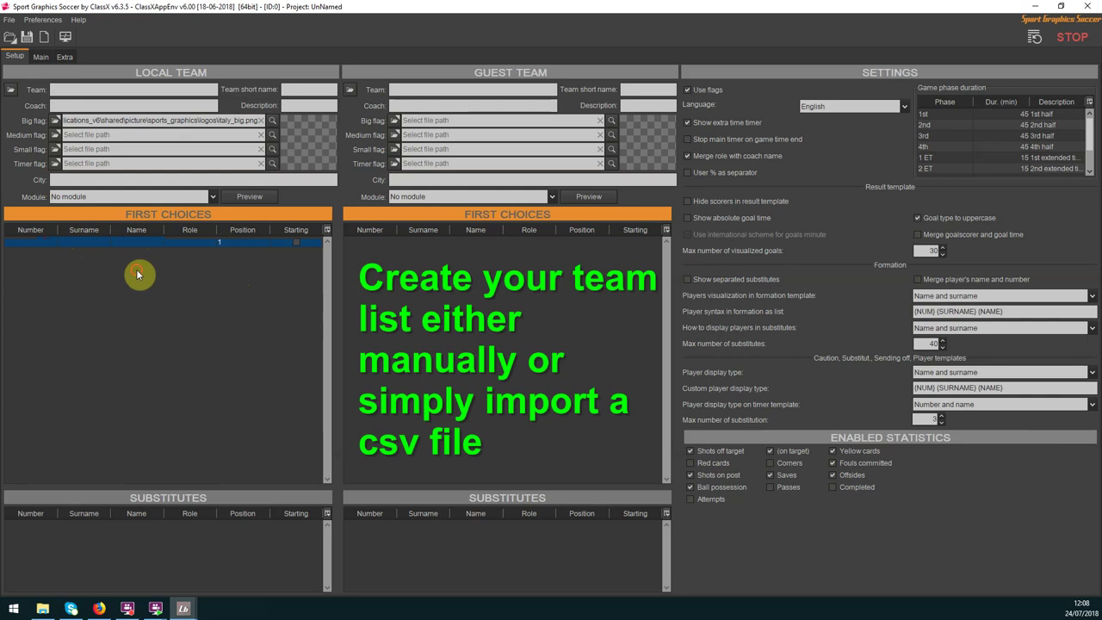
Import the Italian squad from soccer/italia.csv into the local substitutes list
right_click(138, 274)
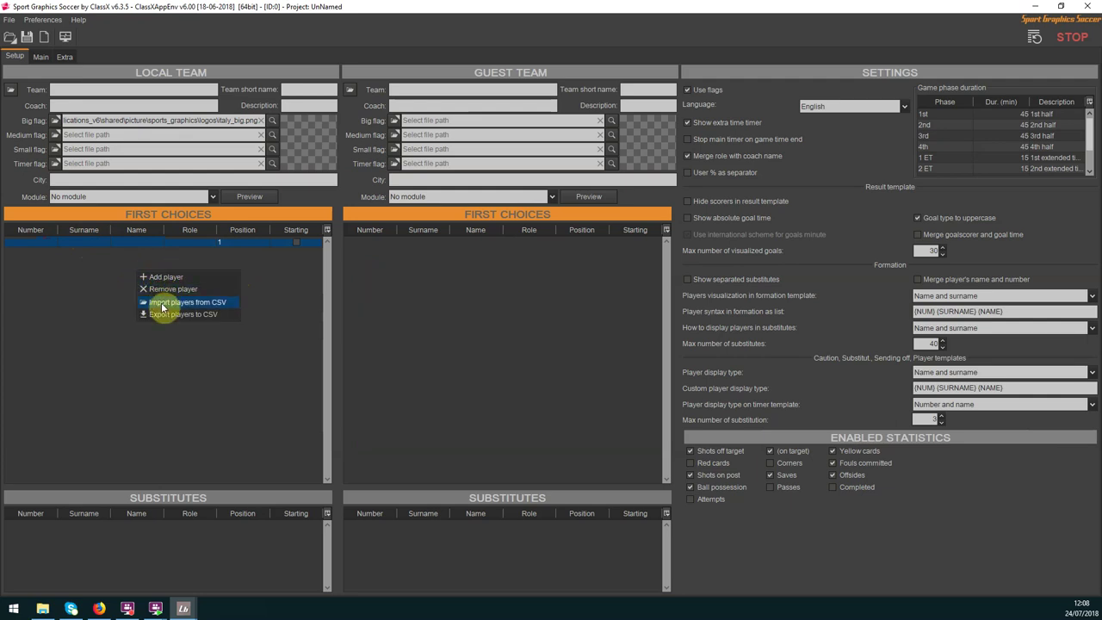
click(162, 304)
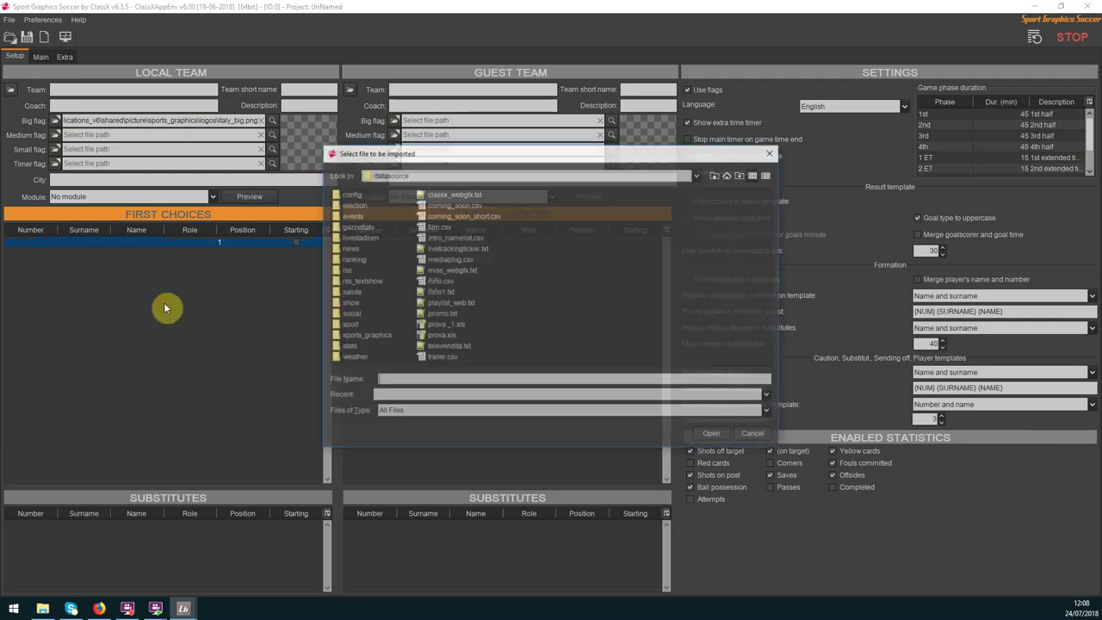
double_click(354, 338)
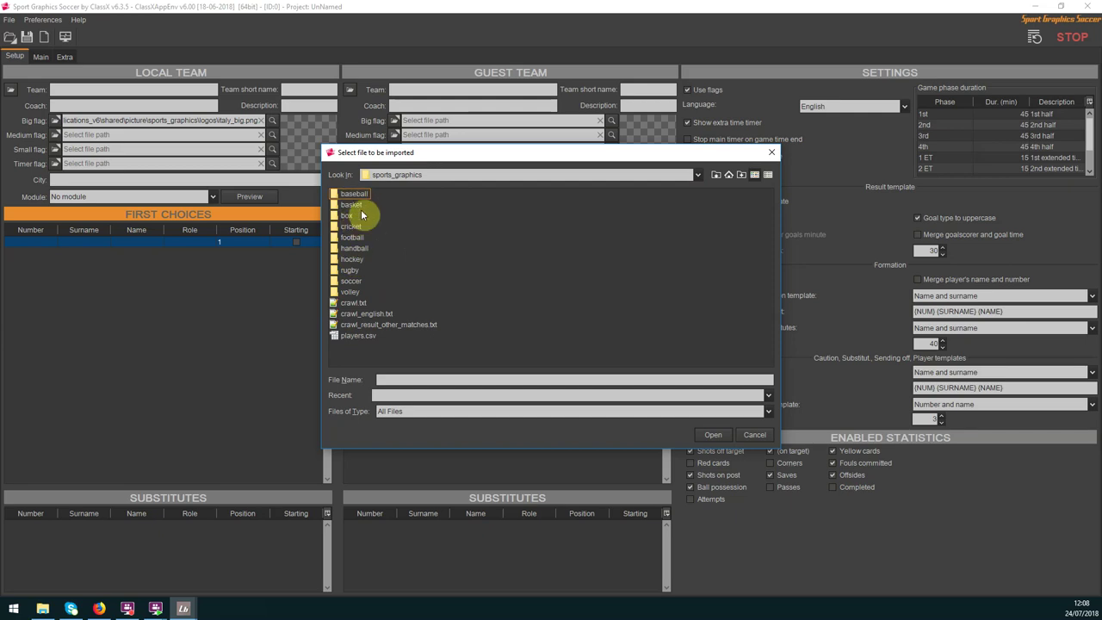
double_click(342, 283)
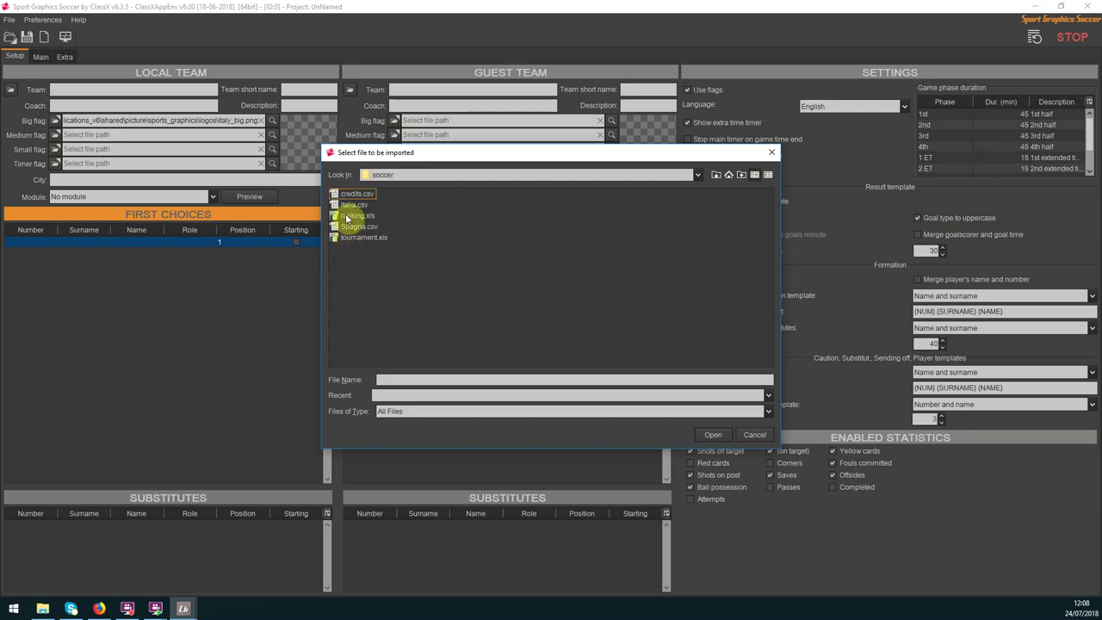
click(713, 435)
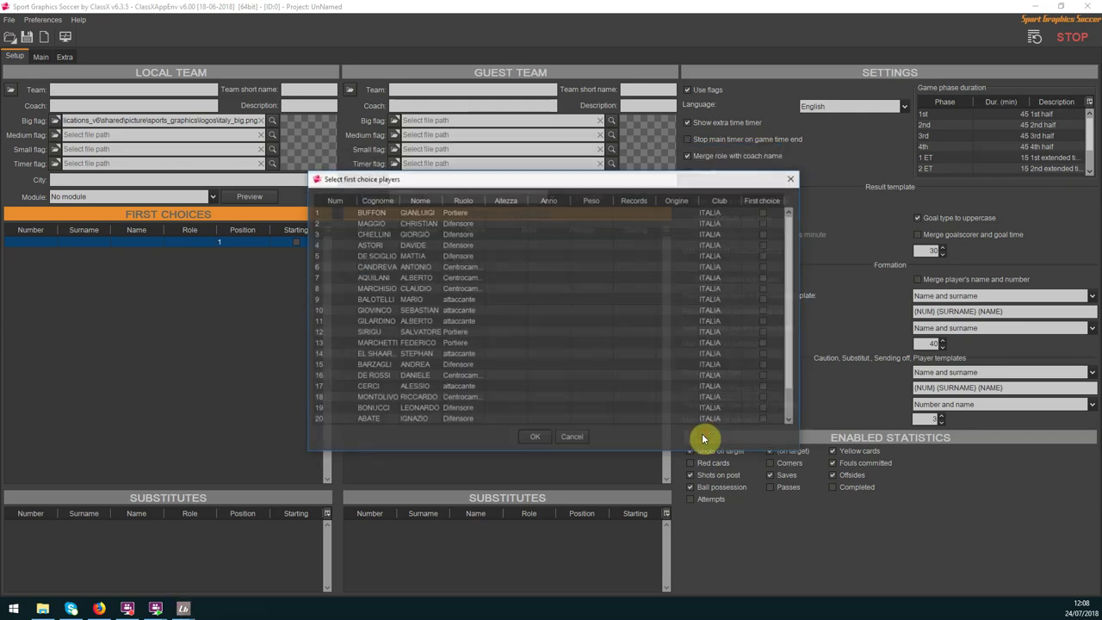
scroll(533, 330, down, 1)
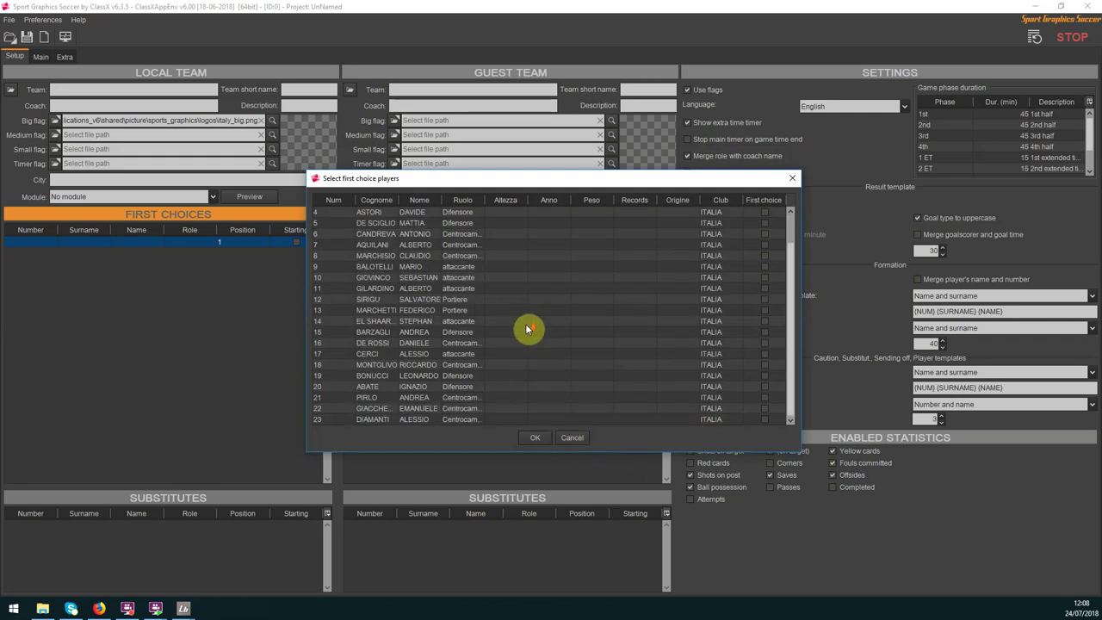
click(533, 441)
Move BUFFON, MAGGIO, CHIELLINI and ASTORI into the local first choices, then show its column options
drag(180, 490, 194, 383)
drag(149, 422, 153, 314)
drag(144, 422, 146, 377)
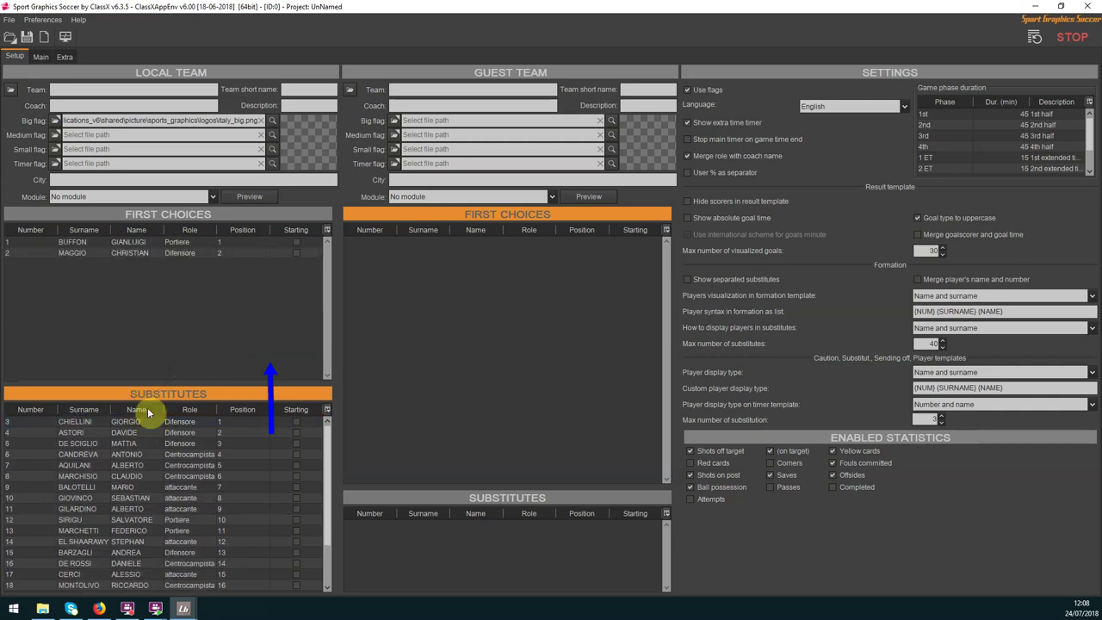
drag(145, 421, 160, 306)
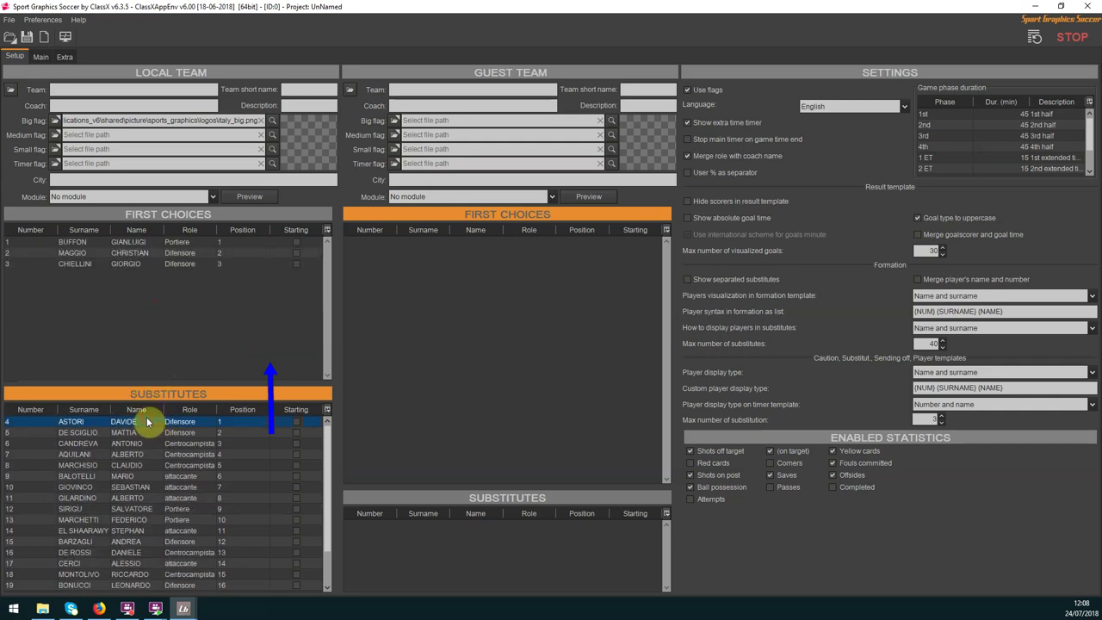
drag(151, 368, 154, 318)
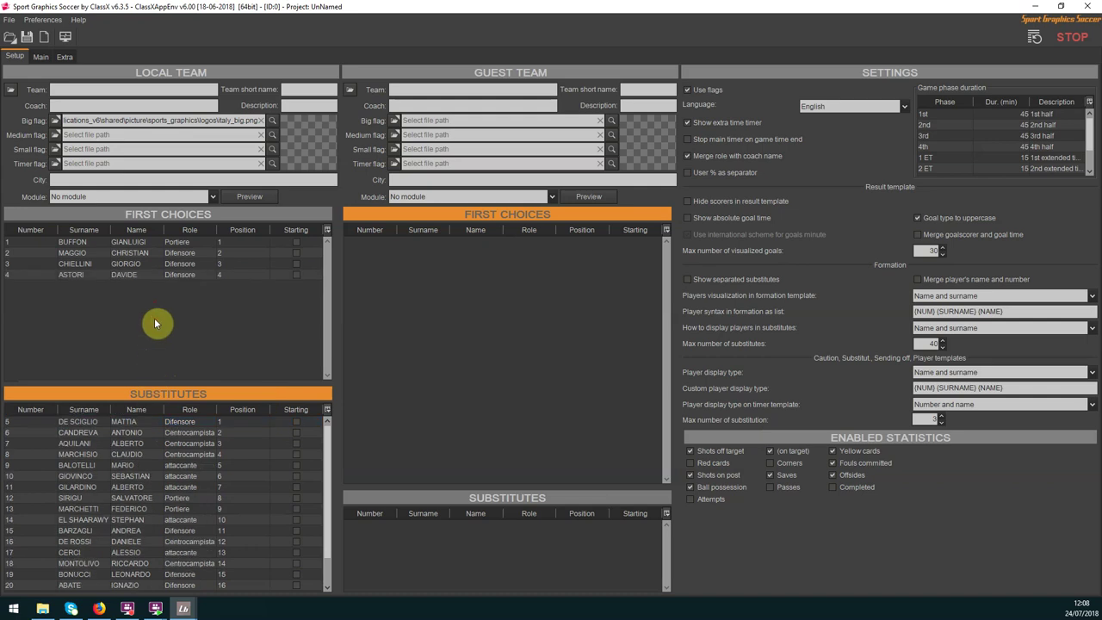
click(327, 229)
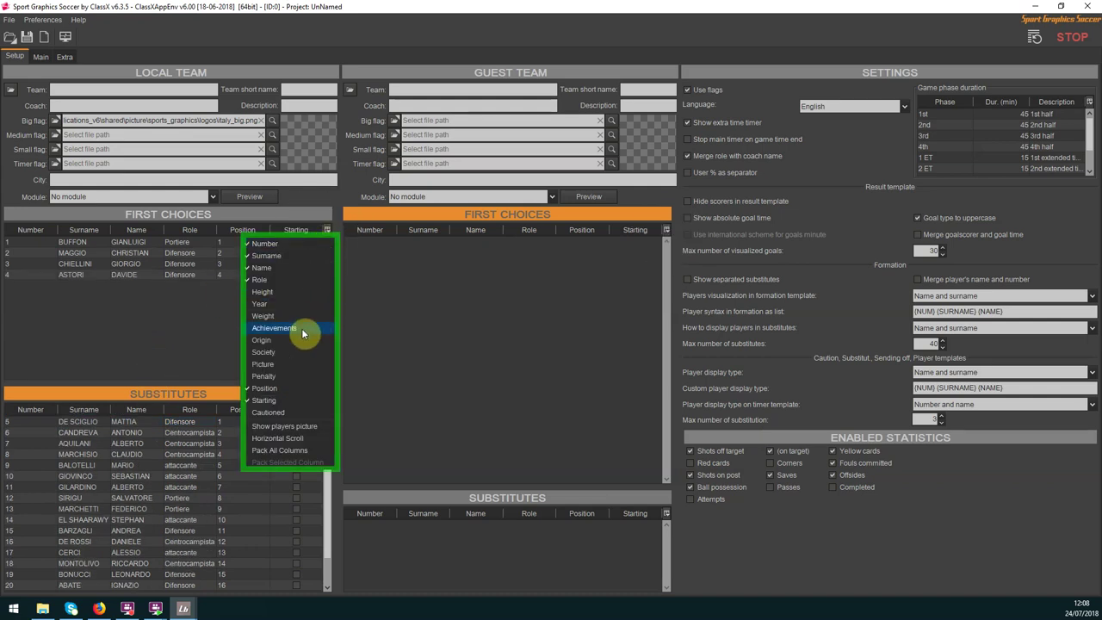
Dismiss the column options unchanged and switch to the Main match-control page
click(216, 362)
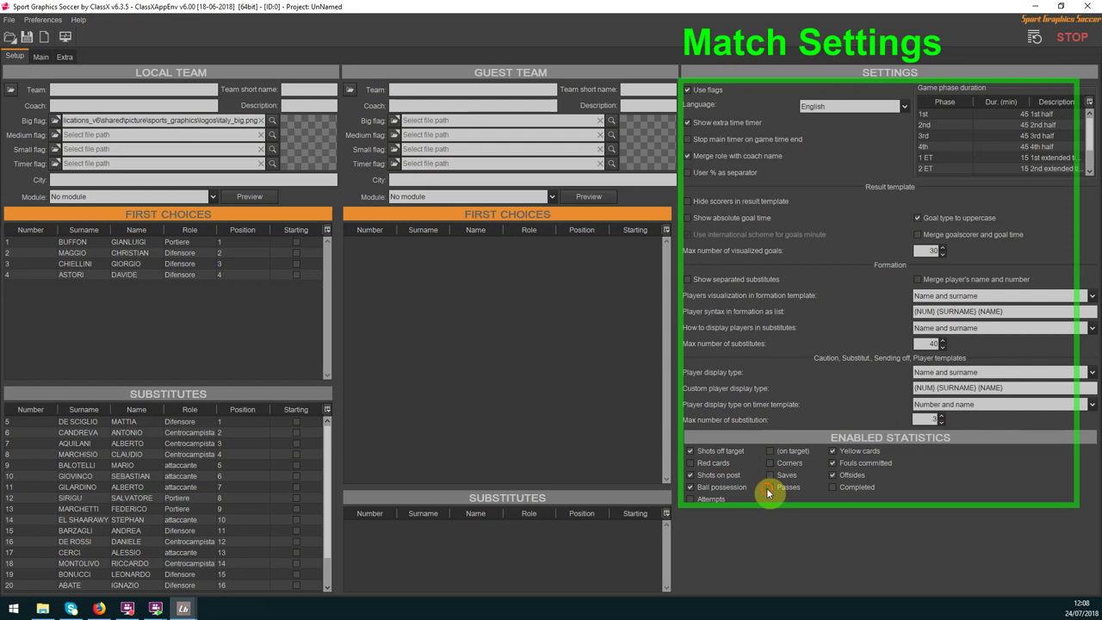
click(40, 57)
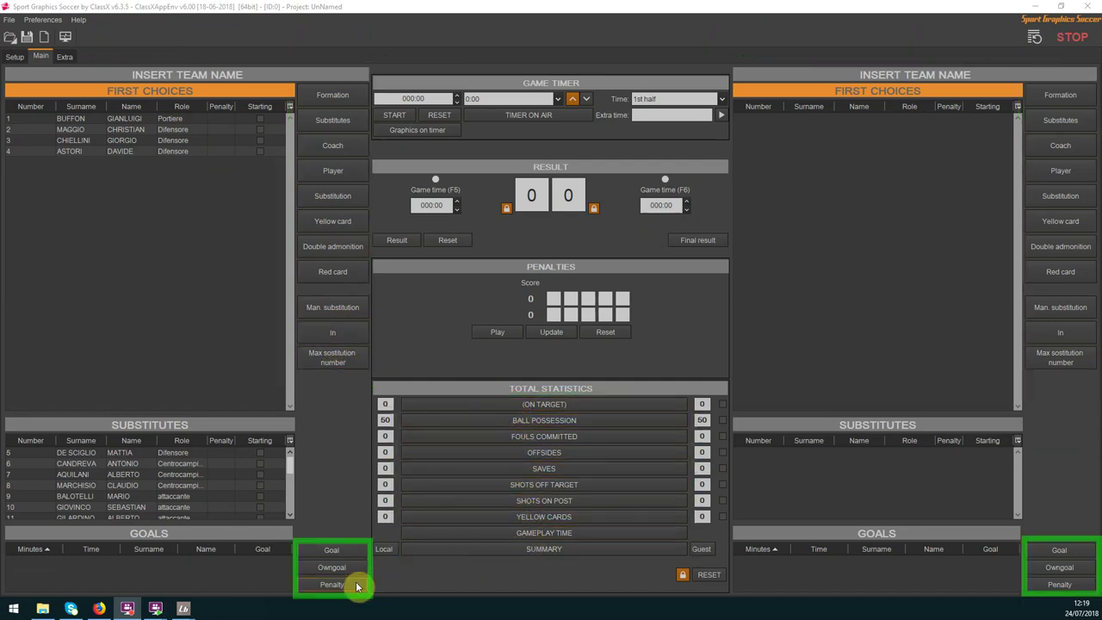
Select the first player, check the column options without changes, then go to the Extra page
click(118, 125)
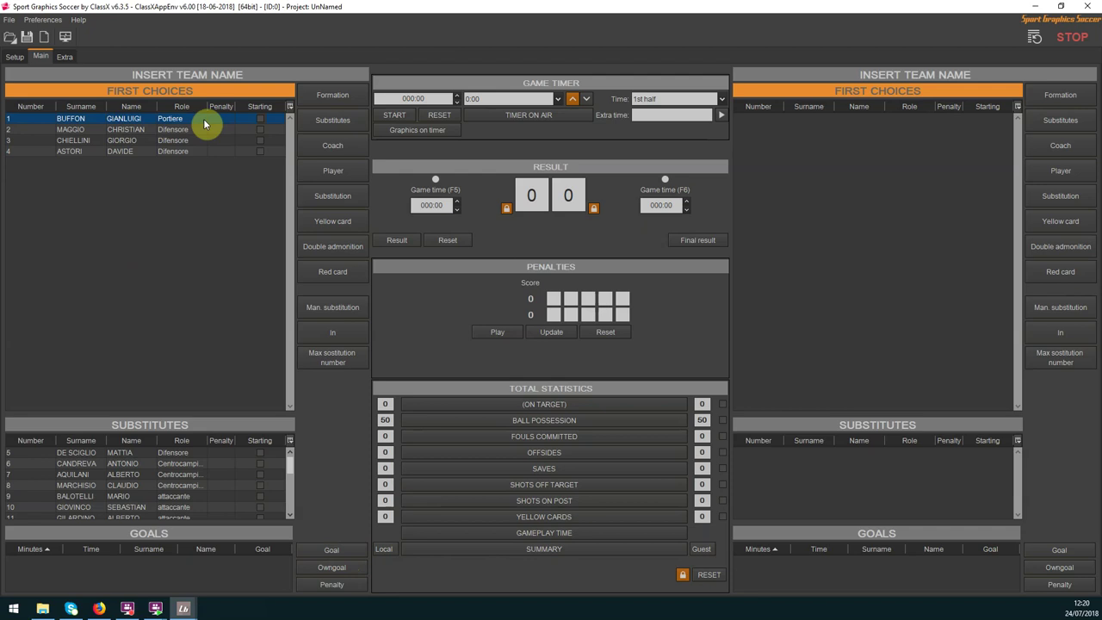
click(289, 107)
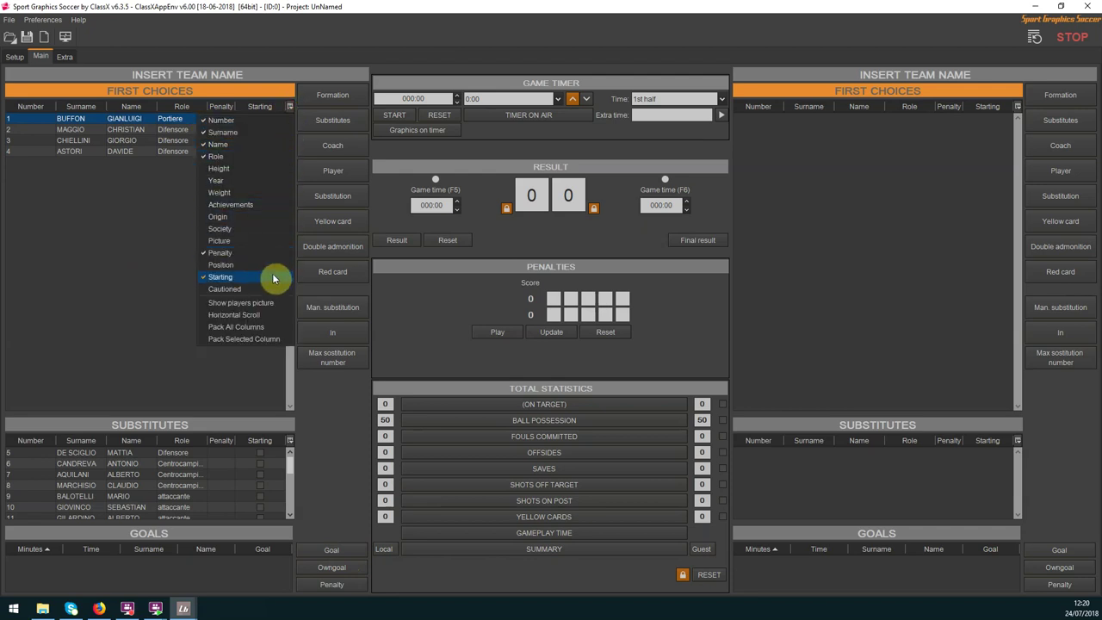
click(159, 234)
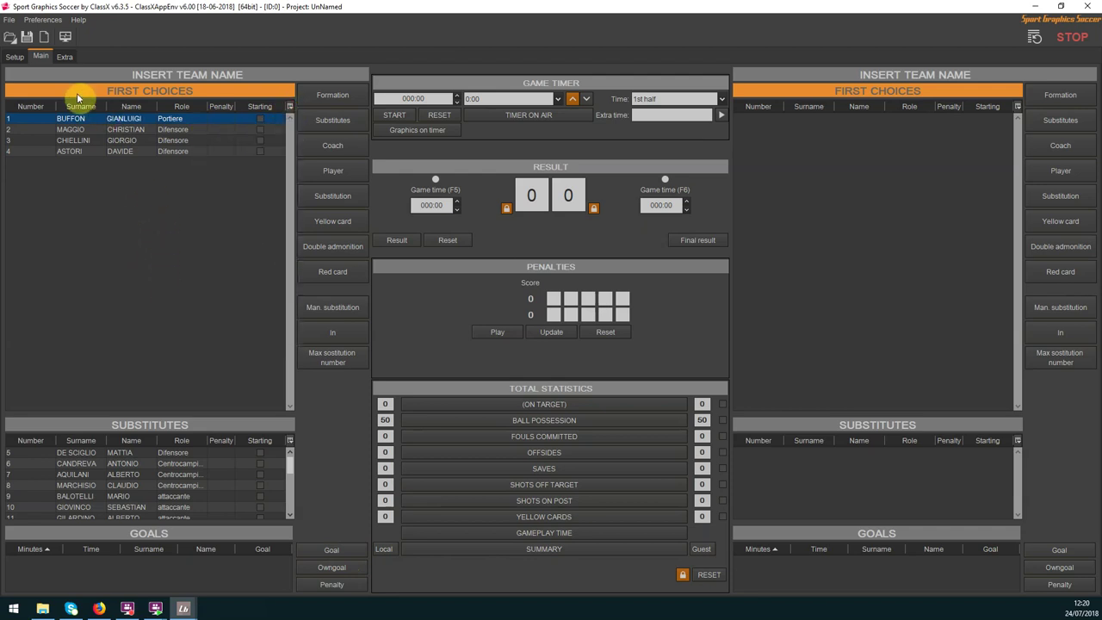
click(64, 56)
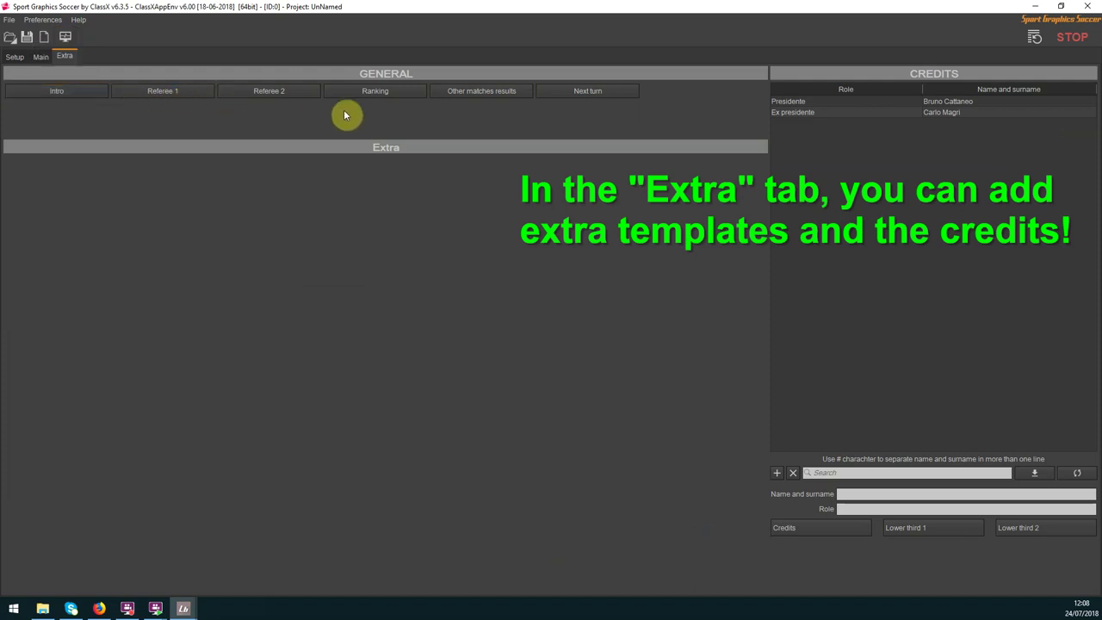
Add a new extra button named stadium and review its settings without changes
right_click(179, 216)
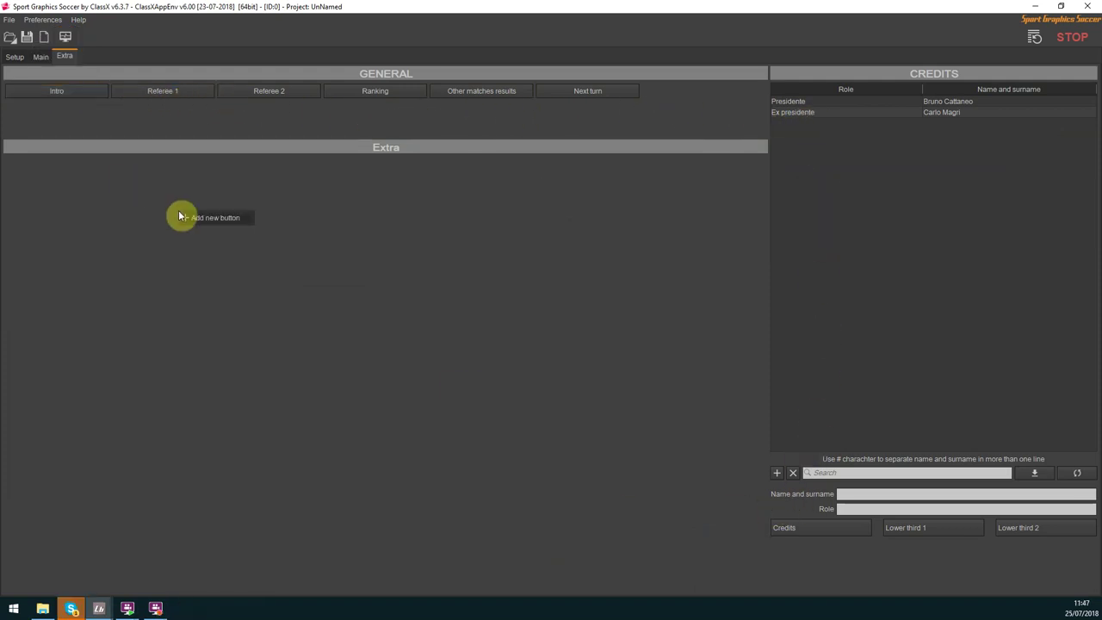
click(194, 220)
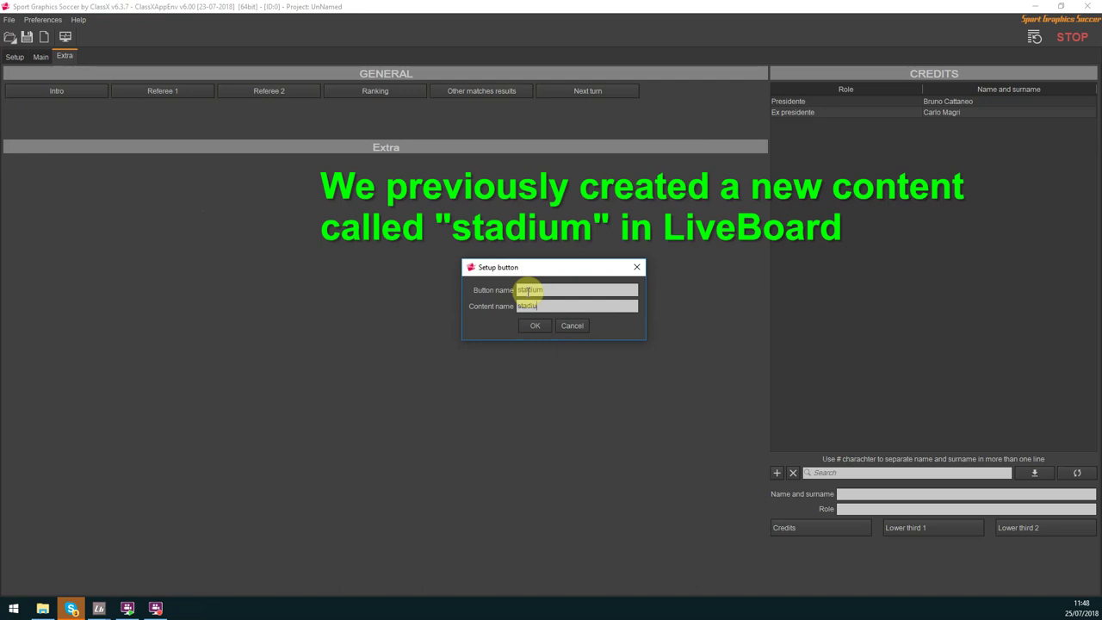
click(530, 324)
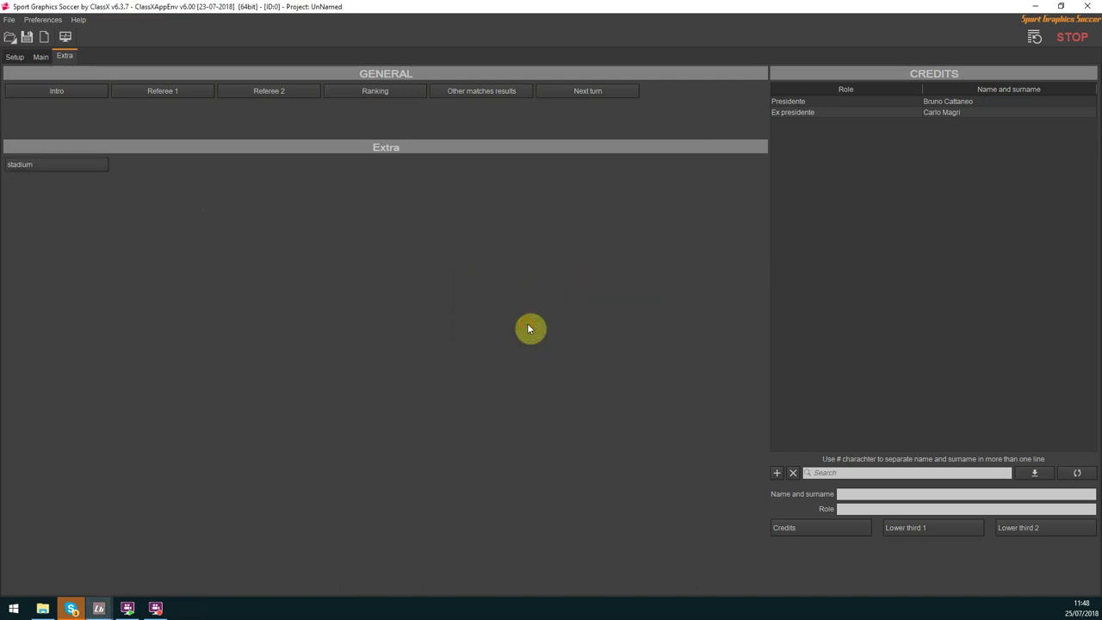
right_click(87, 171)
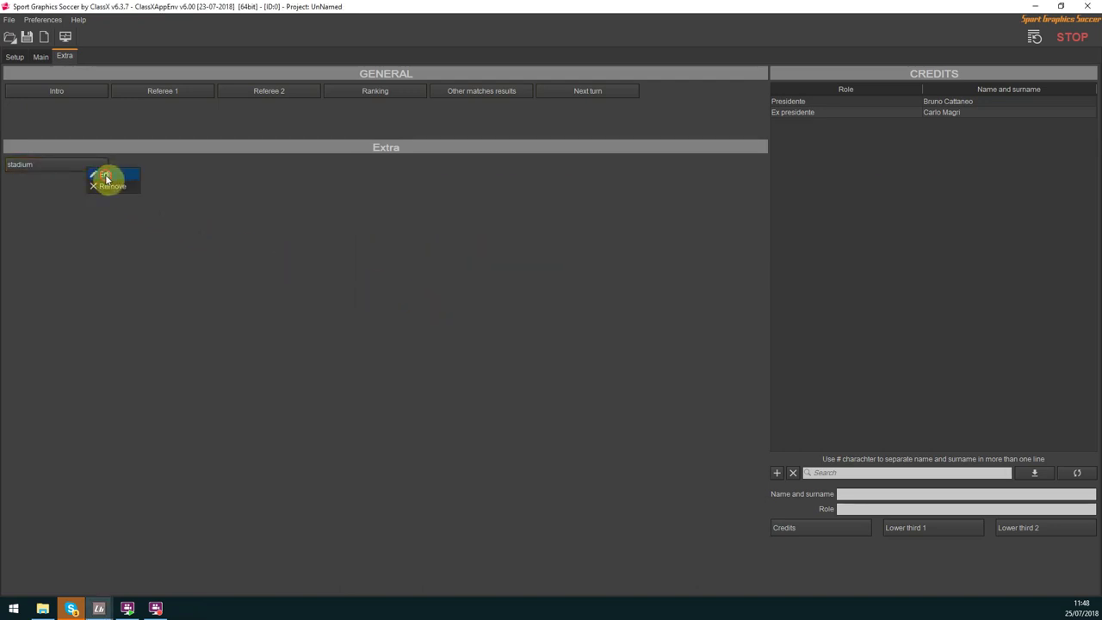
click(106, 180)
click(542, 331)
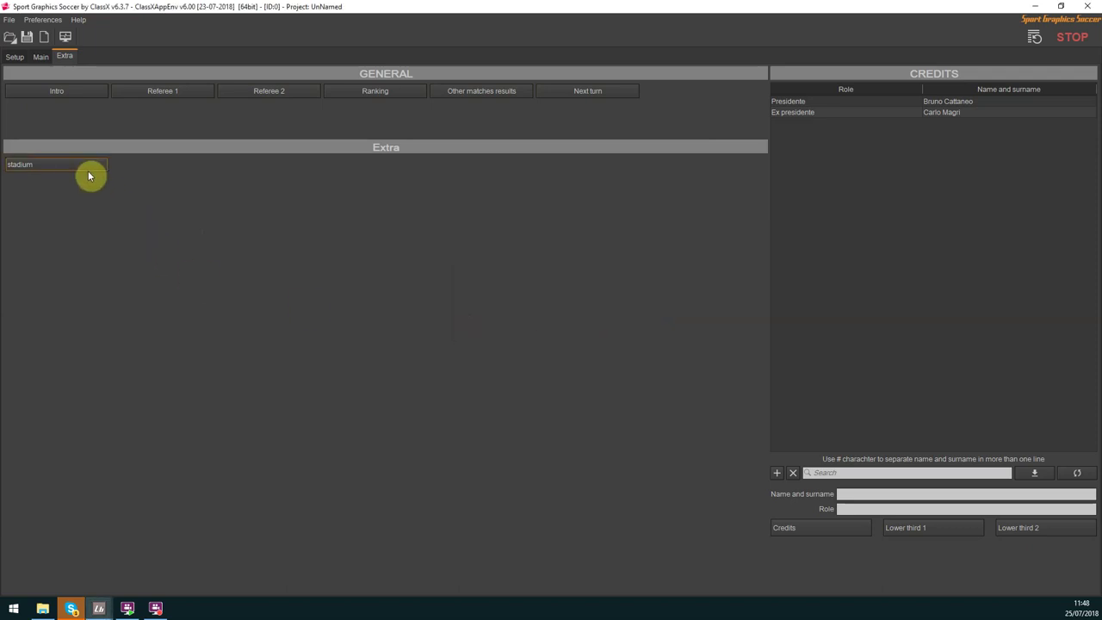
Remove the stadium button again and begin opening a saved project
right_click(90, 169)
click(113, 186)
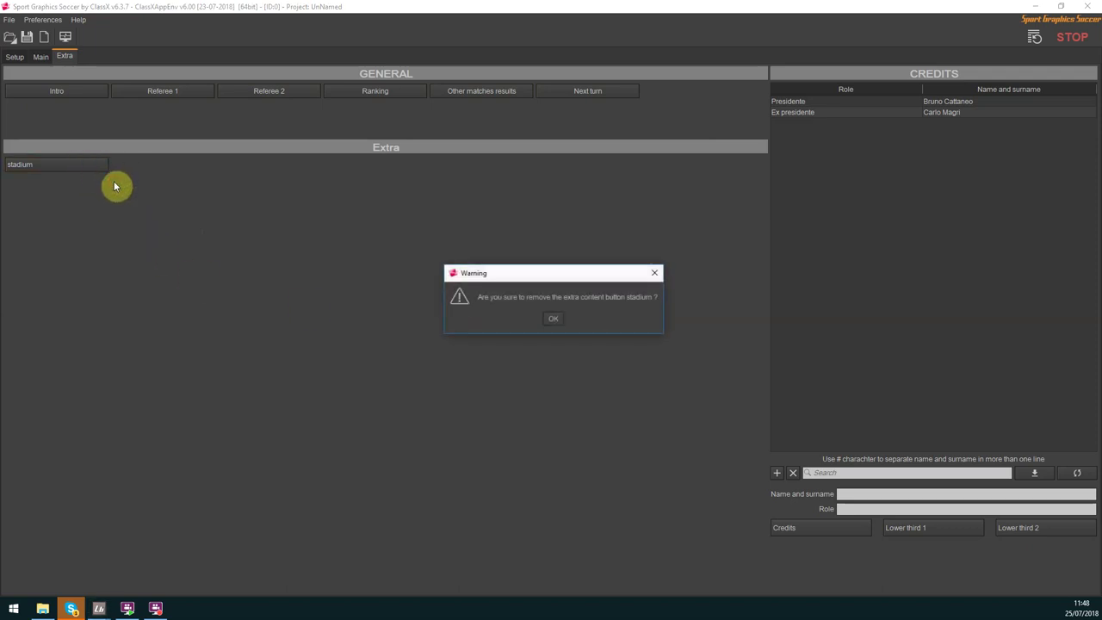
click(556, 319)
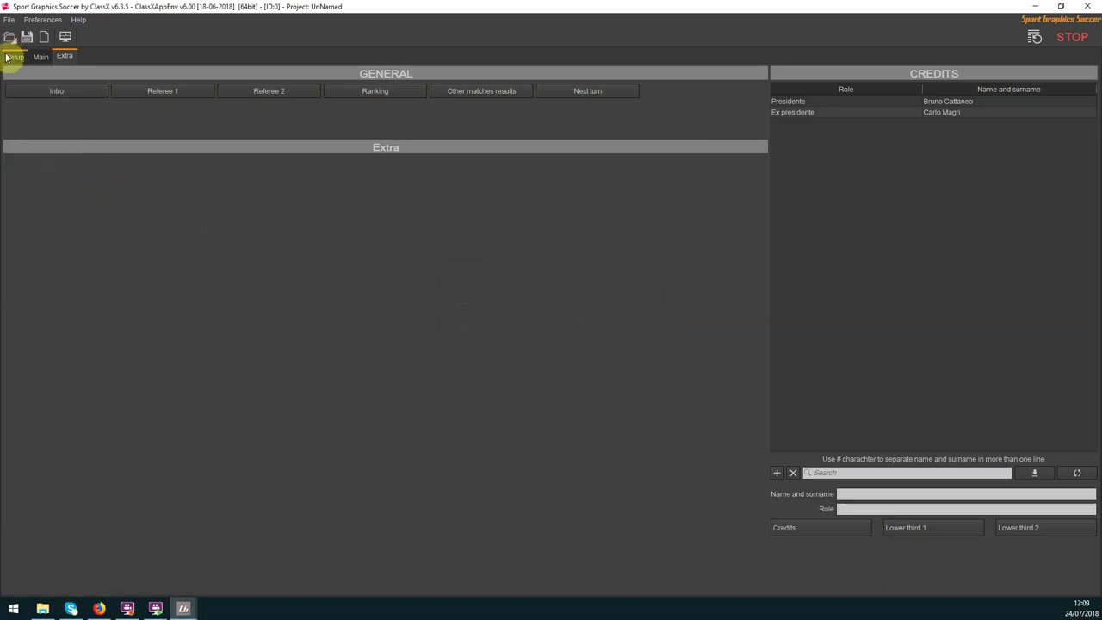
click(14, 57)
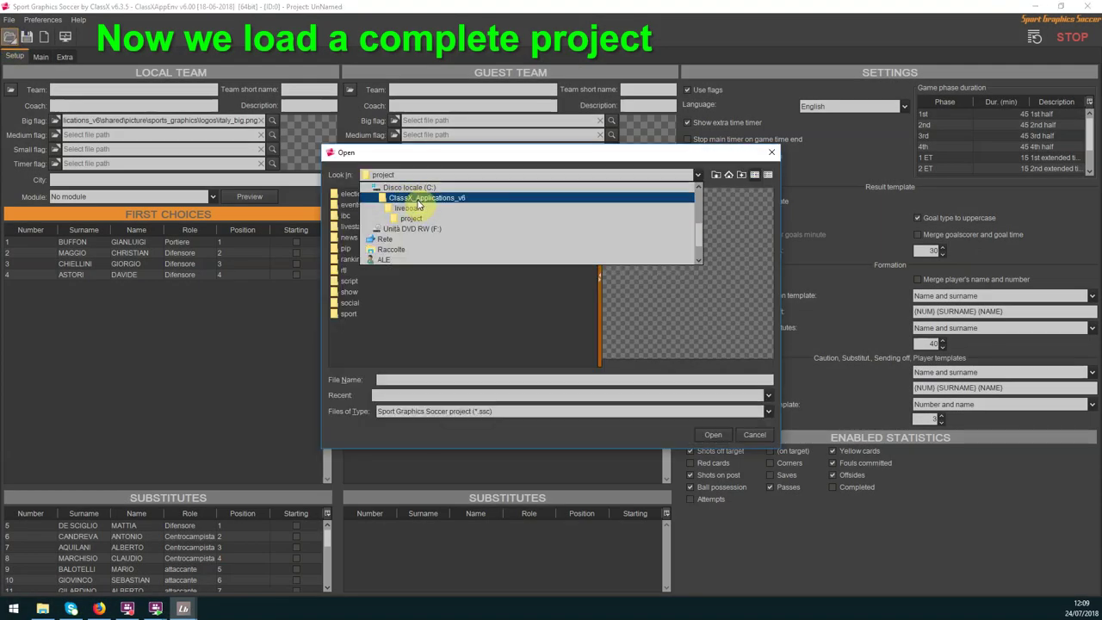
Open ITA-SPA.ssc from ClassX_Applications_v6/sports_graphics/soccer/project
click(409, 198)
click(488, 326)
double_click(487, 326)
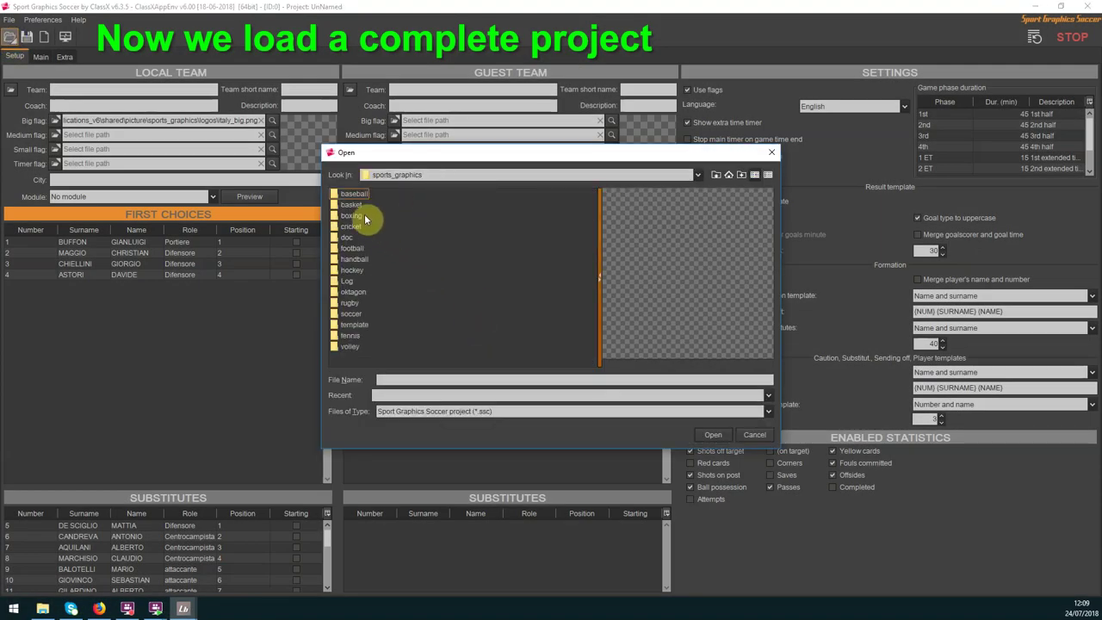
double_click(355, 315)
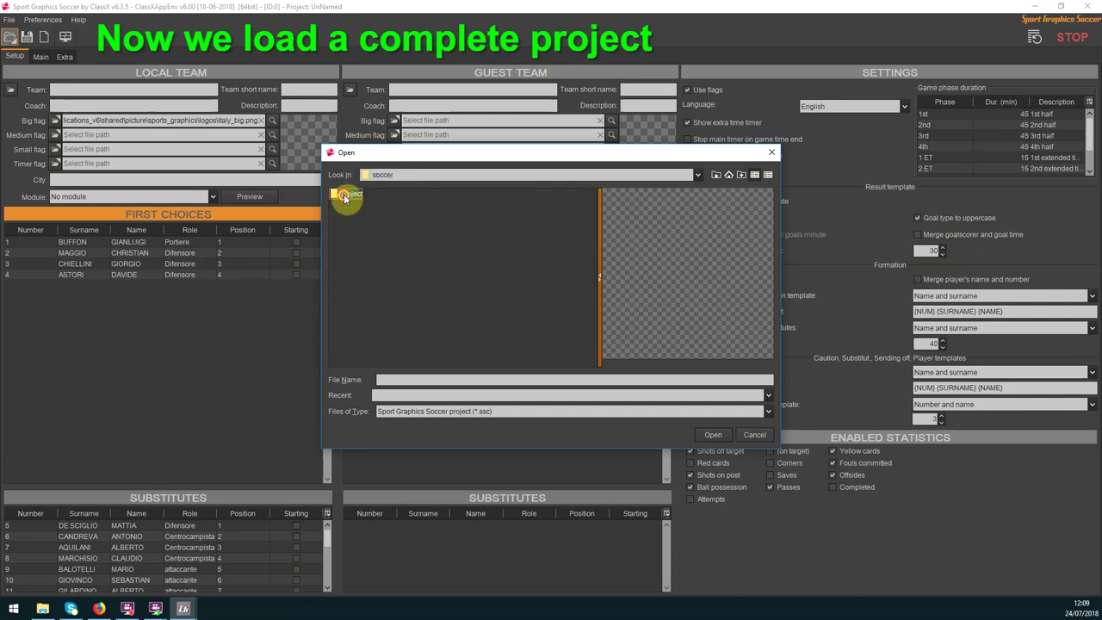
double_click(345, 197)
click(353, 235)
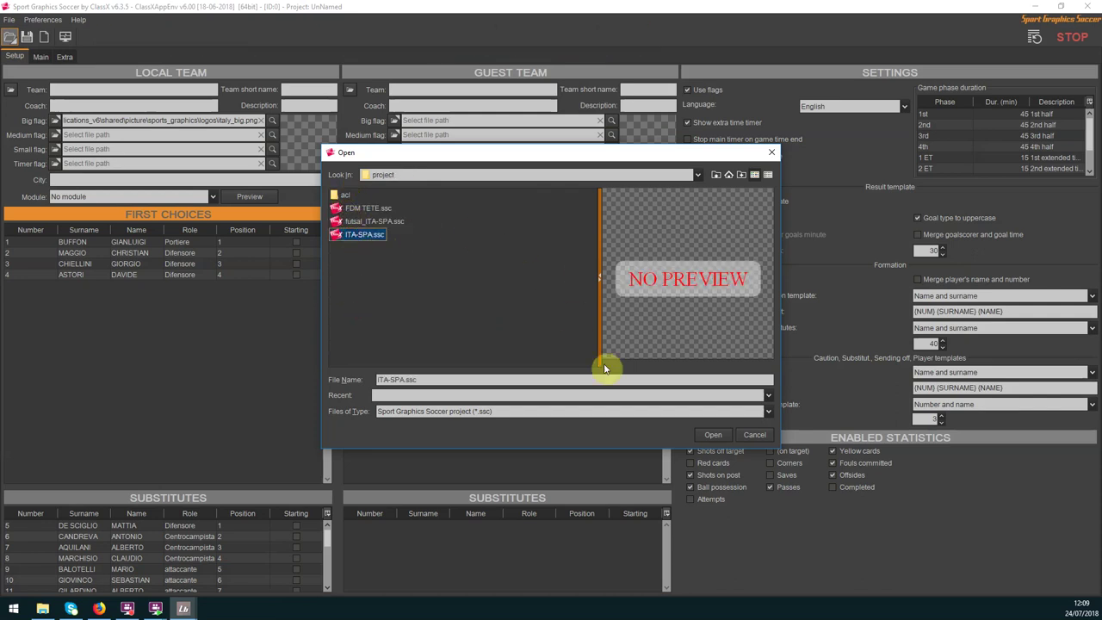
click(711, 435)
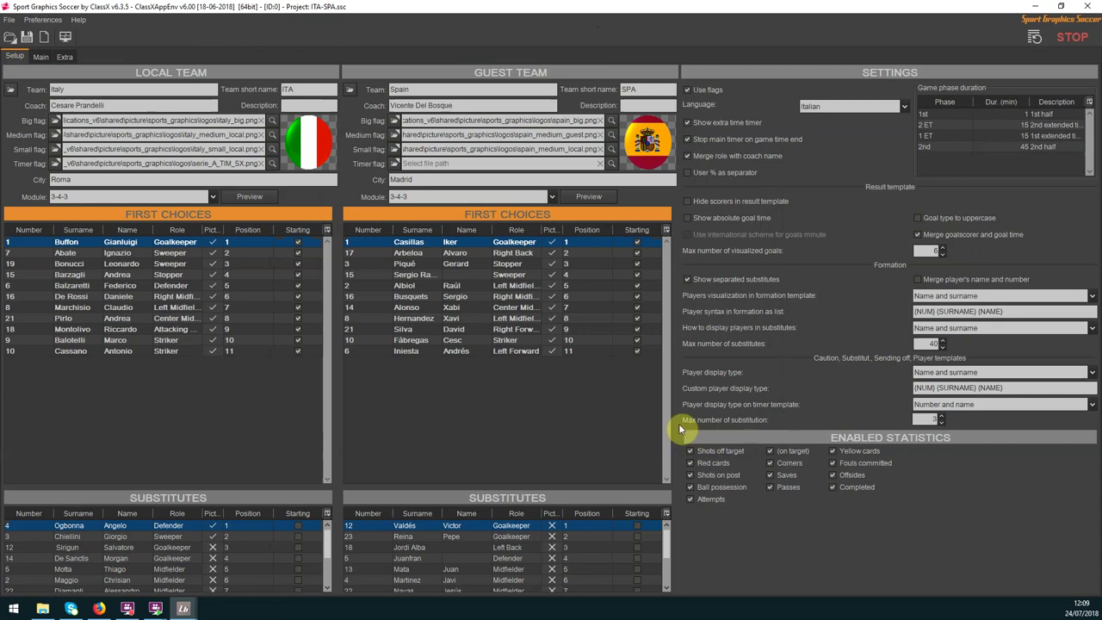
Show player photos in Italy's first-choice table and make both substitutes lists taller
click(327, 230)
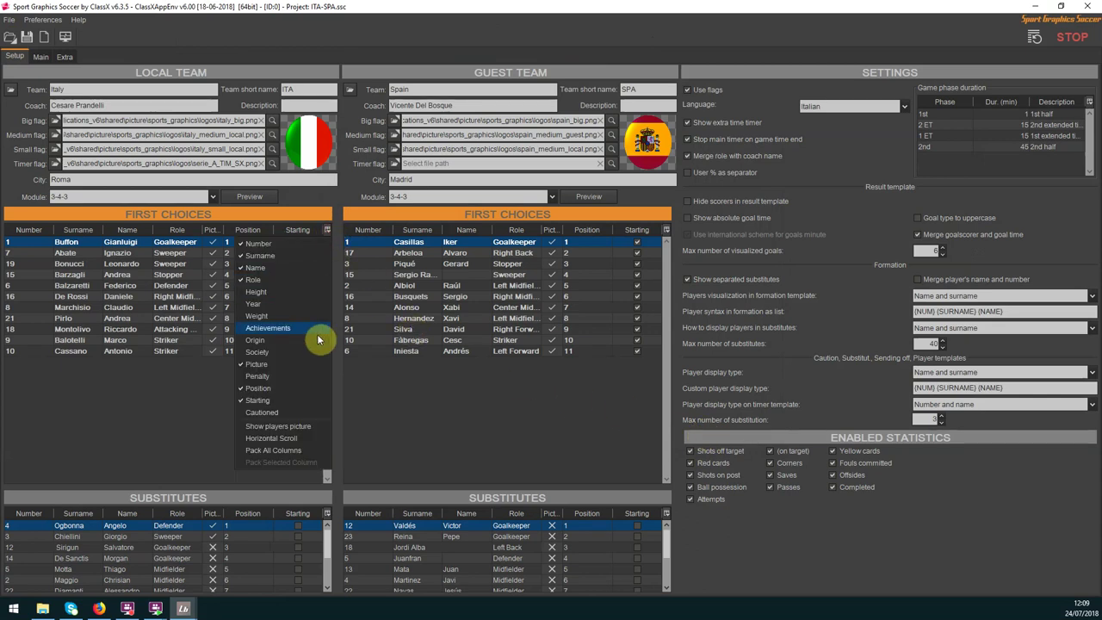
click(306, 429)
scroll(302, 367, down, 5)
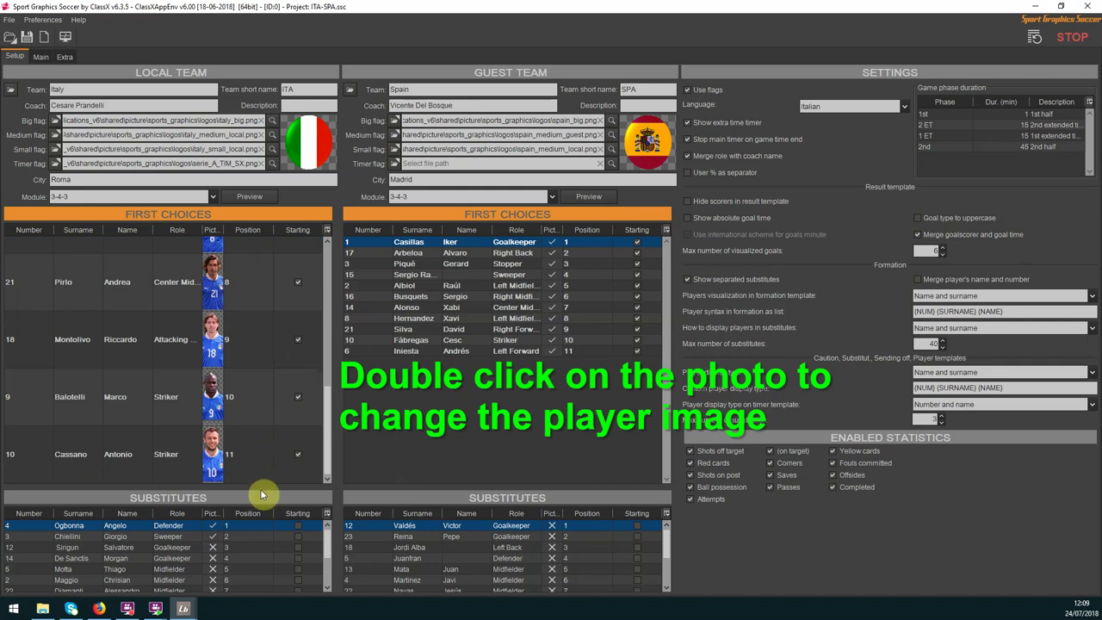
drag(260, 488, 271, 433)
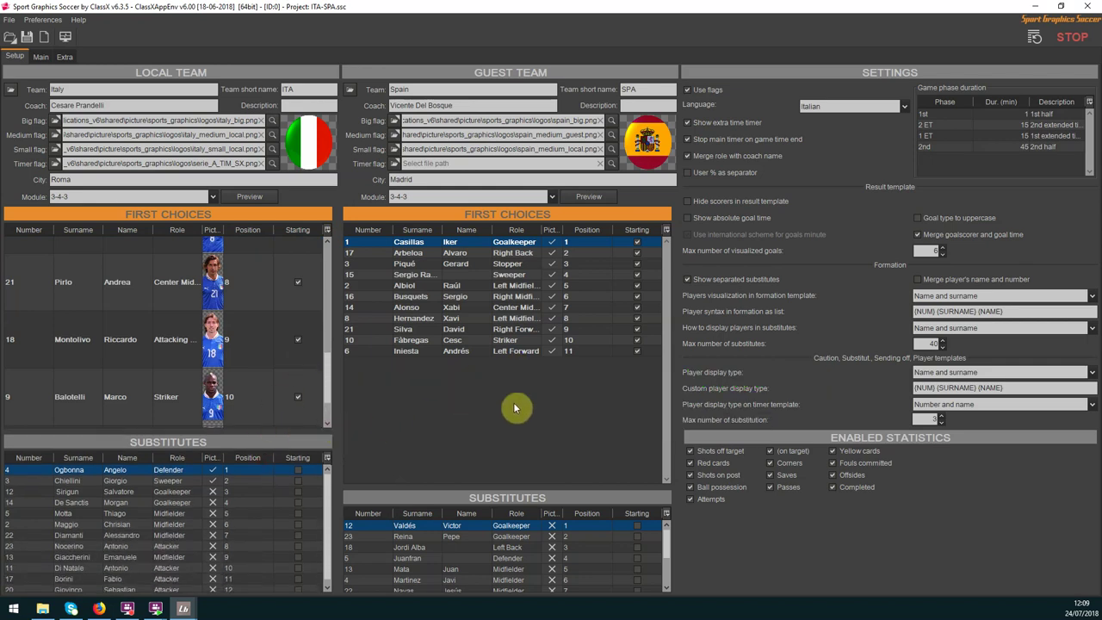
drag(511, 489, 511, 381)
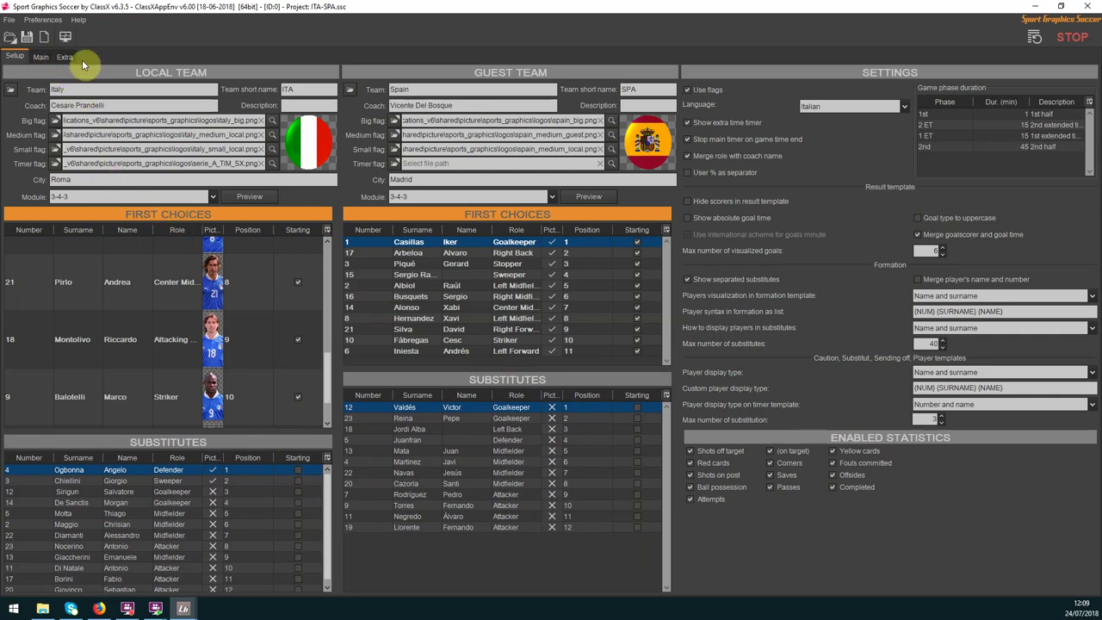
Preview Italy's medium and timer flag images, then switch to the Main tab
click(272, 142)
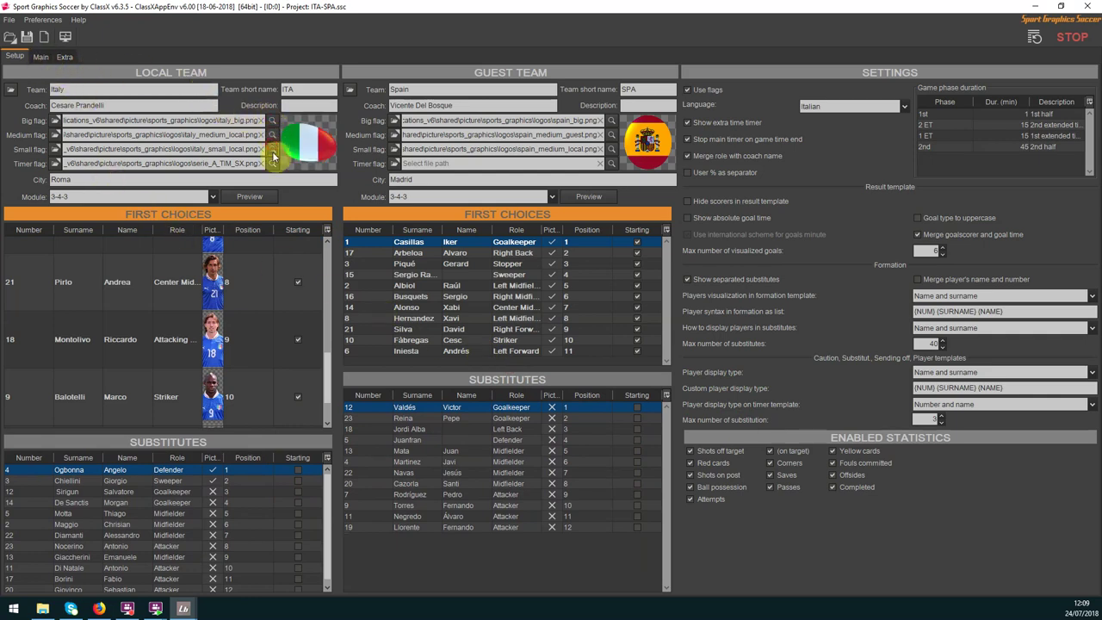
click(272, 164)
click(41, 56)
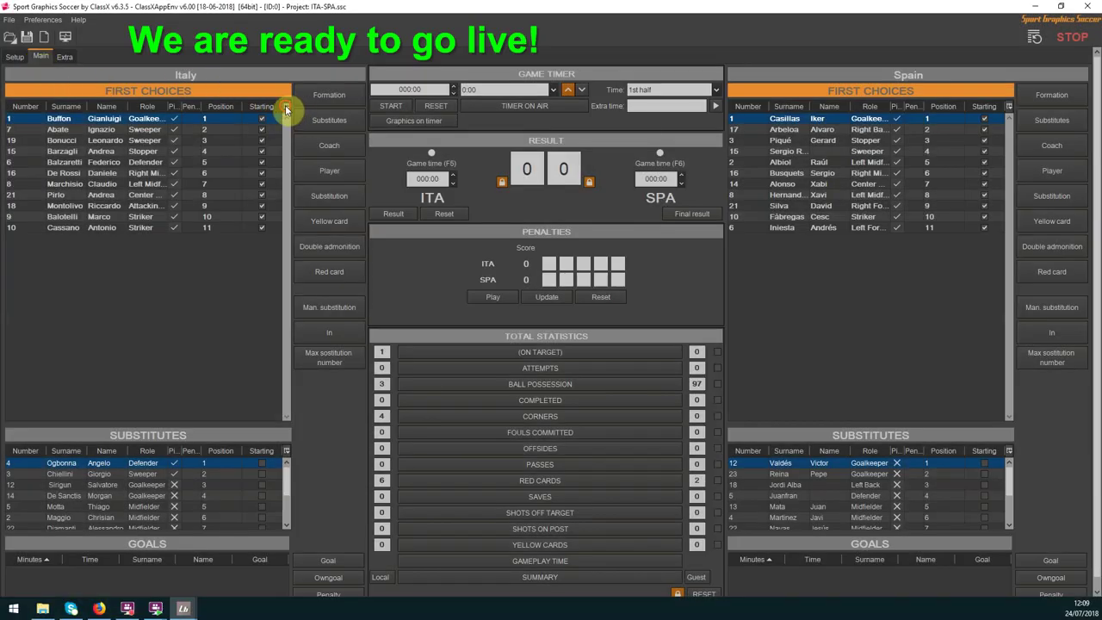
Show player photos in Italy's lineup and put the stadium graphic on air
click(286, 106)
click(266, 305)
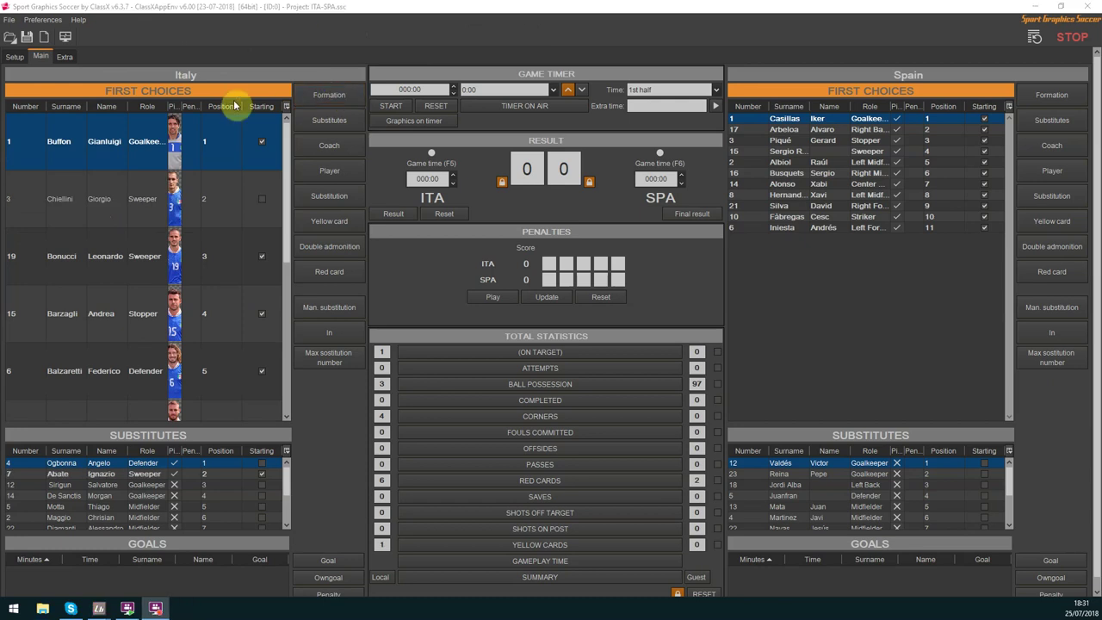
click(65, 57)
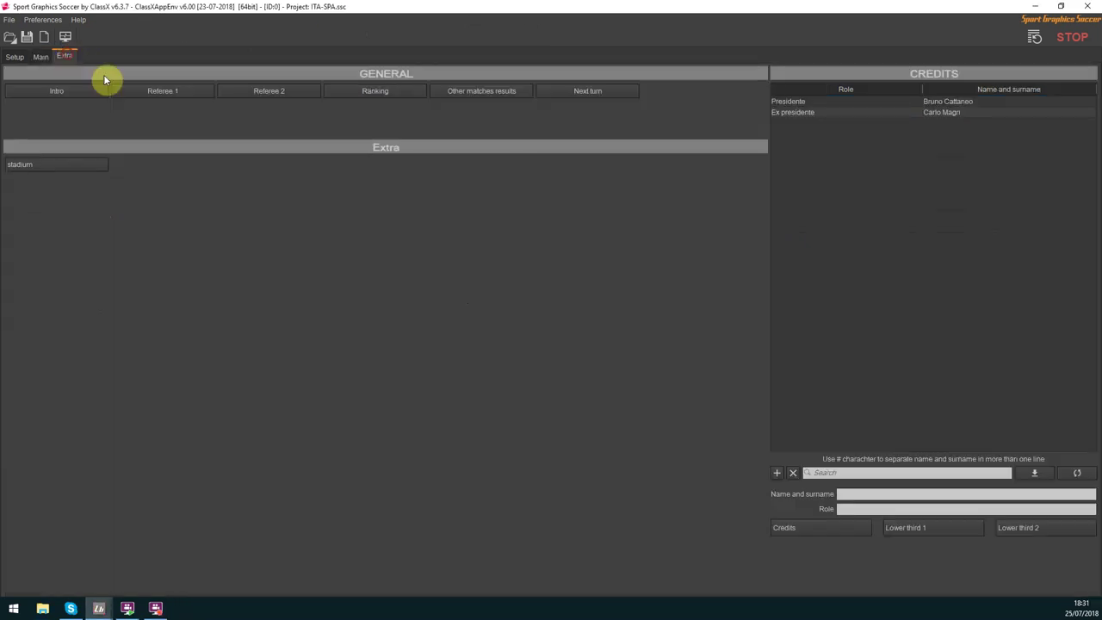
click(84, 164)
Put Italy's formation graphic on air and restore the window so LiveBoard shows behind
click(41, 56)
click(324, 99)
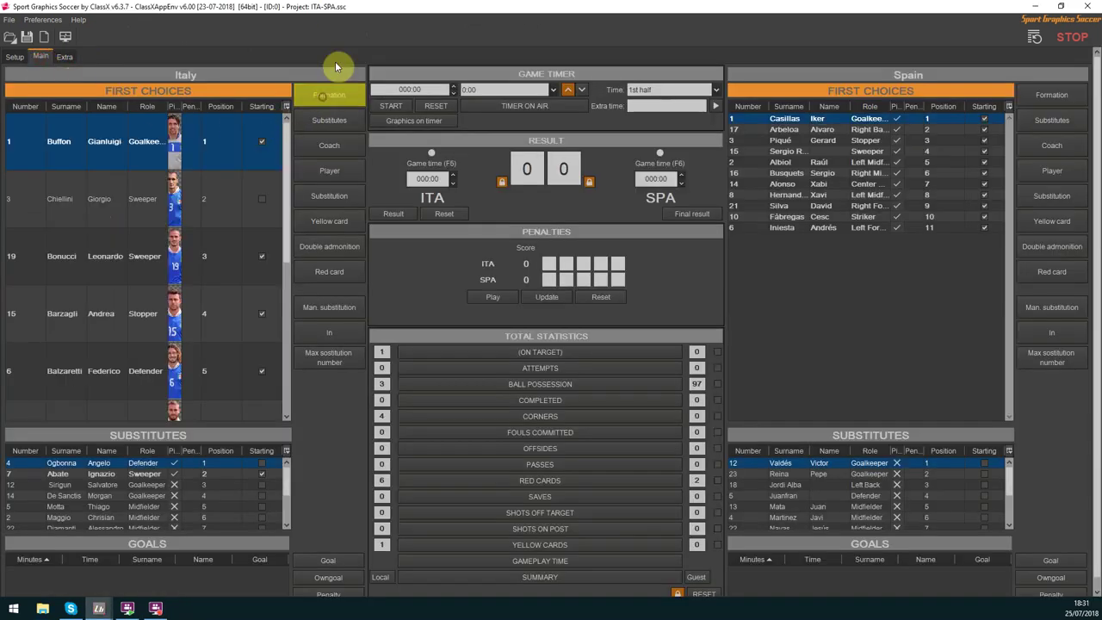
drag(344, 13, 886, 25)
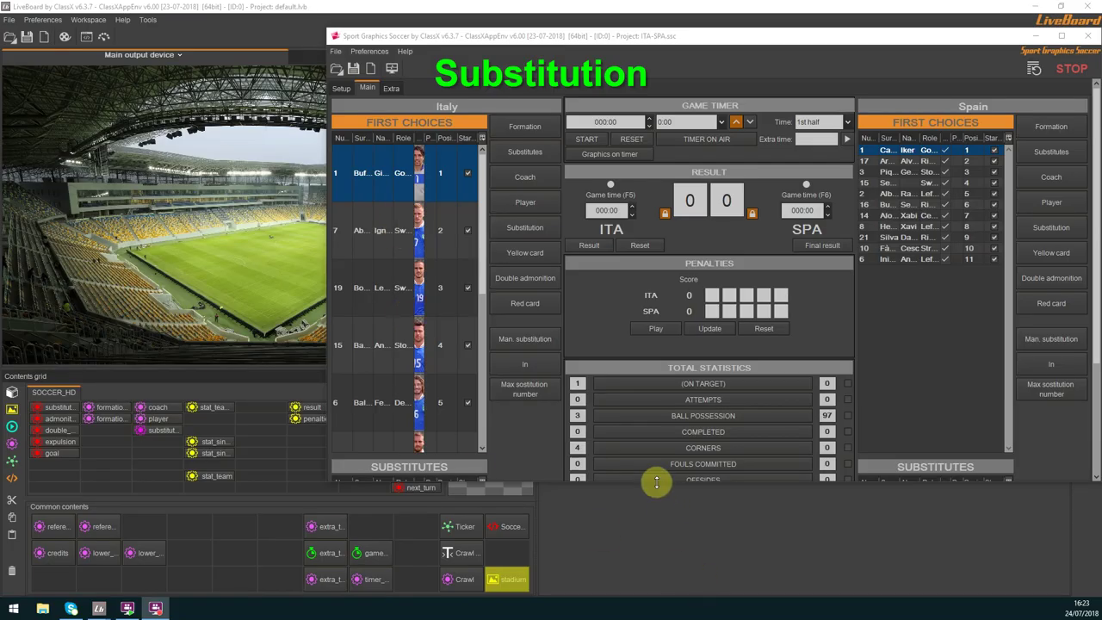
Enlarge the window and pick Italy's number 3 Chiellini off and number 7 Abate on
drag(660, 481, 666, 588)
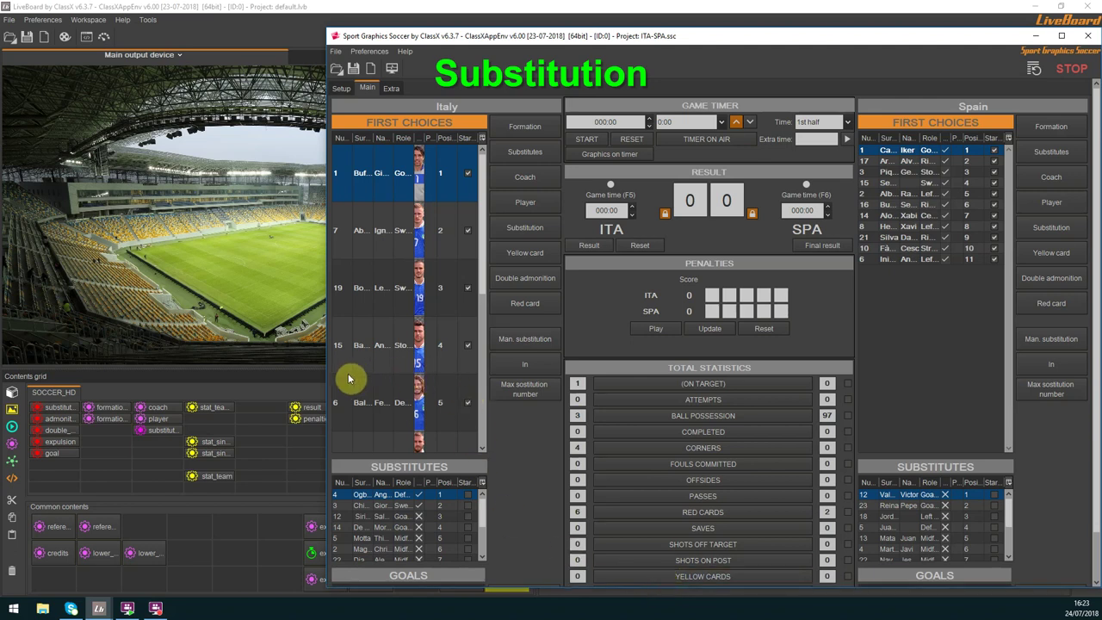
drag(323, 363, 216, 362)
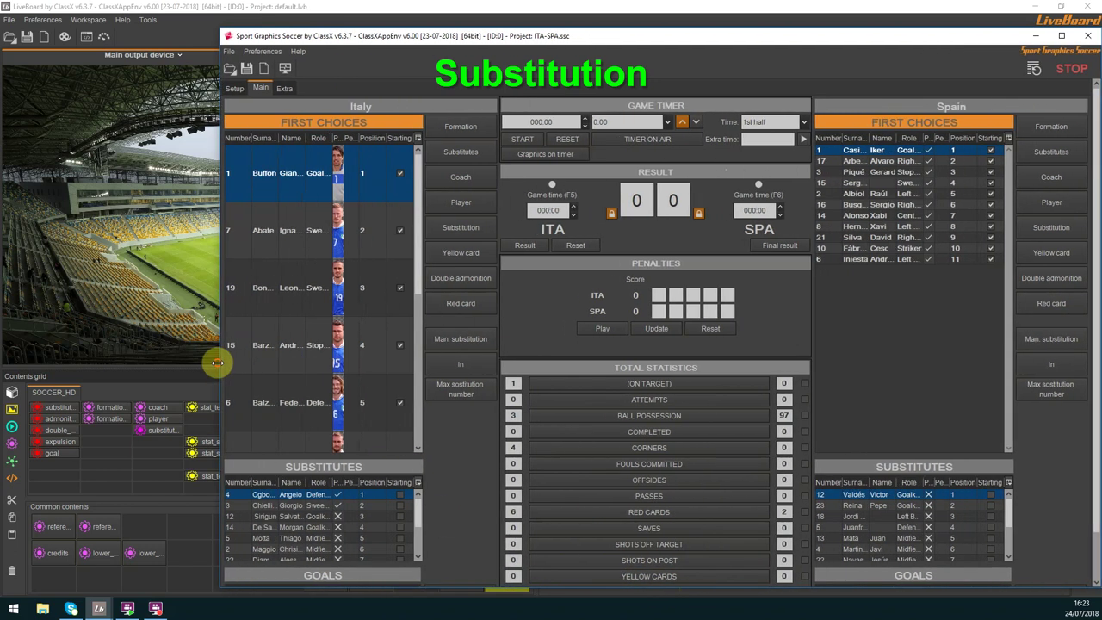
click(283, 241)
scroll(313, 382, down, 1)
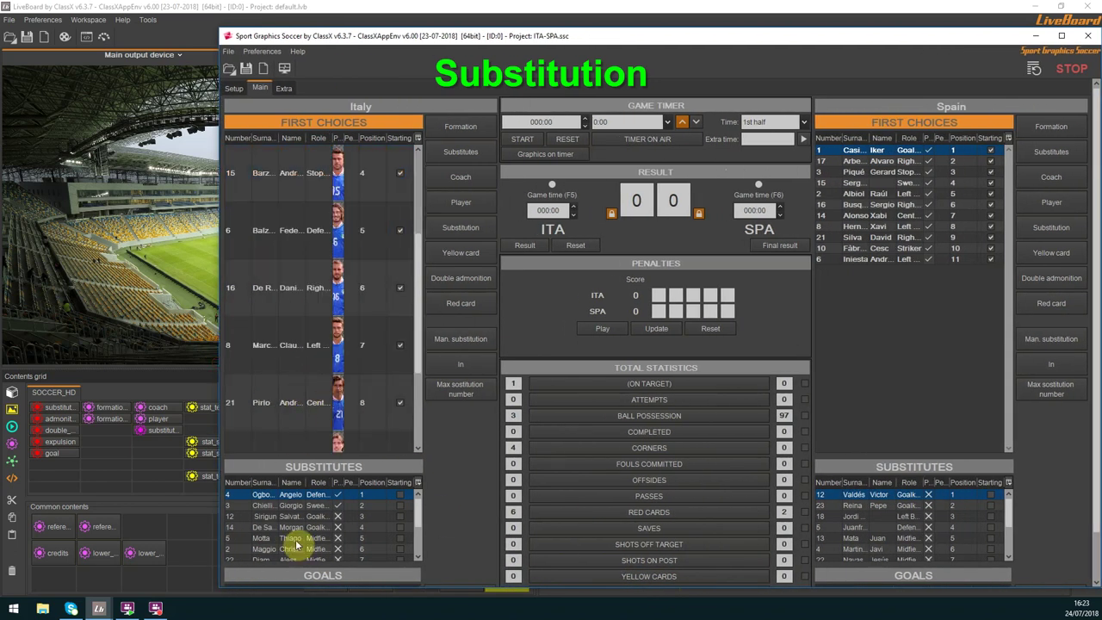
click(293, 508)
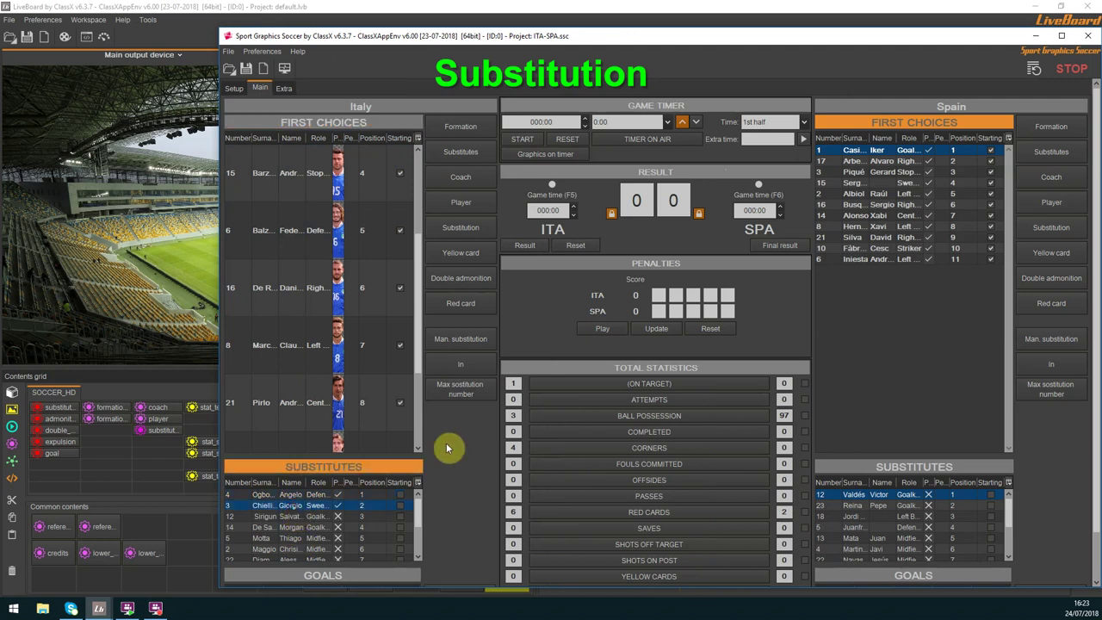
Air Italy's substitution graphic, then take it off air
click(466, 232)
drag(357, 35, 664, 31)
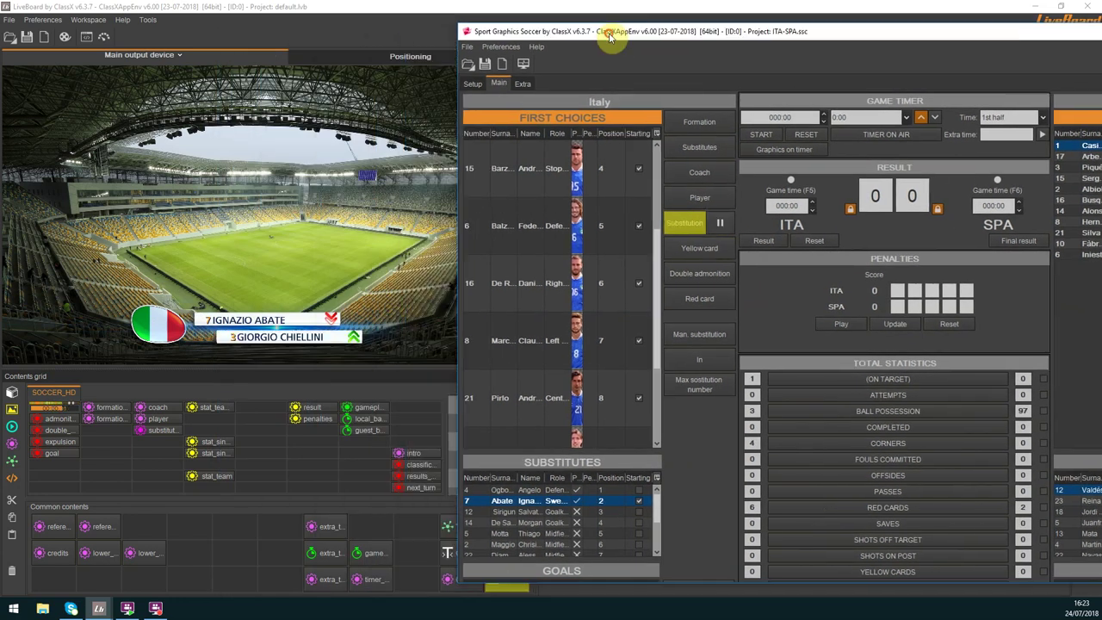
click(720, 222)
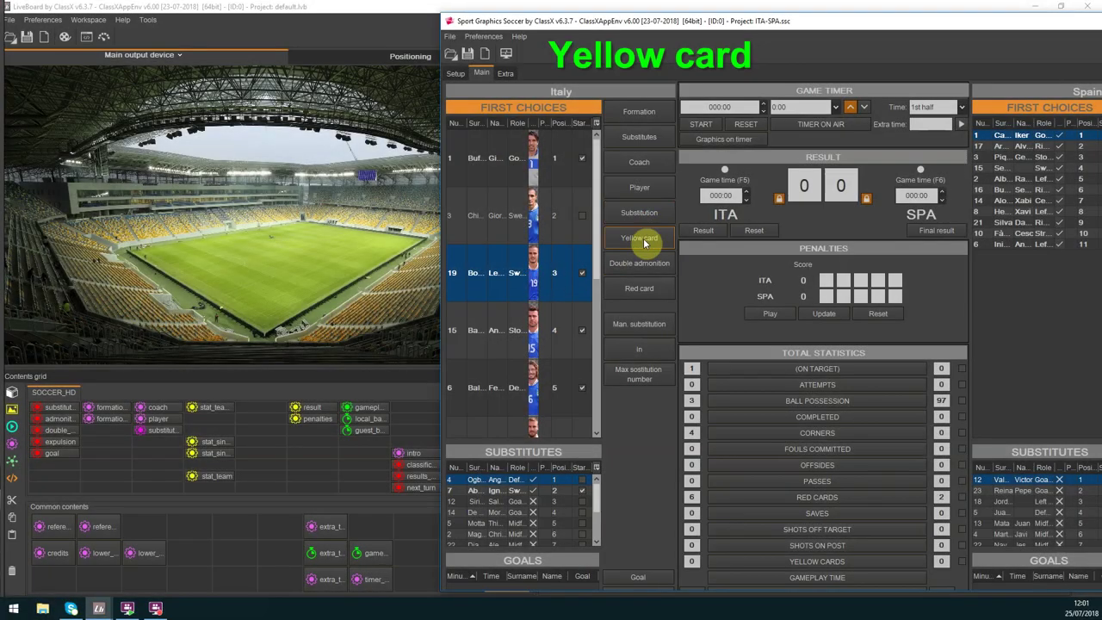
Give Italy's number 19 Bonucci a yellow card and air Italy's yellow cards statistic
click(645, 242)
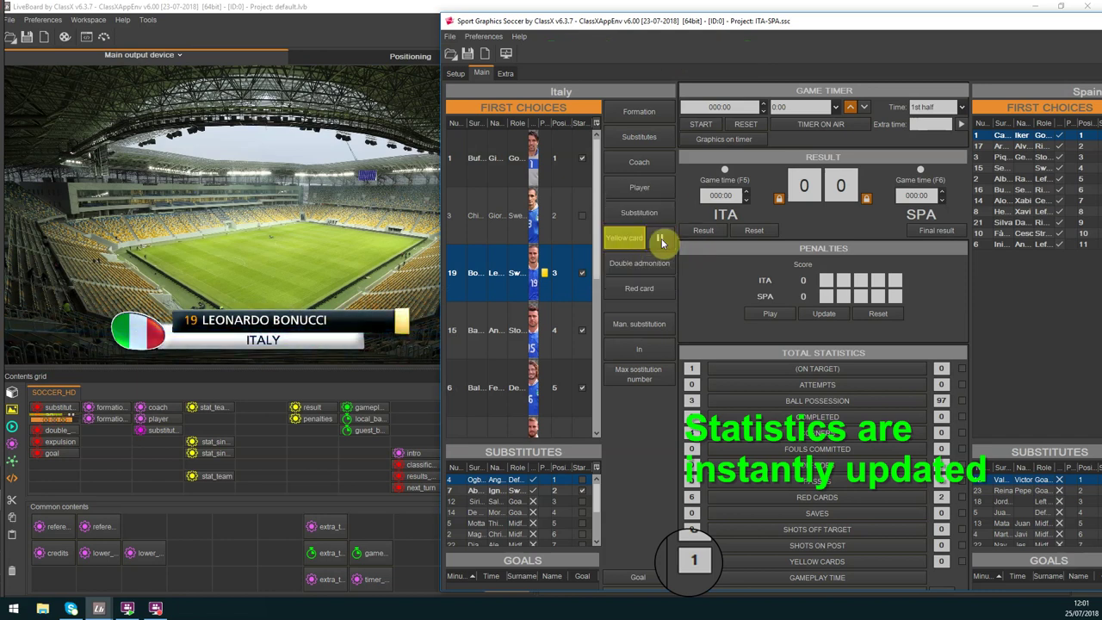
click(661, 242)
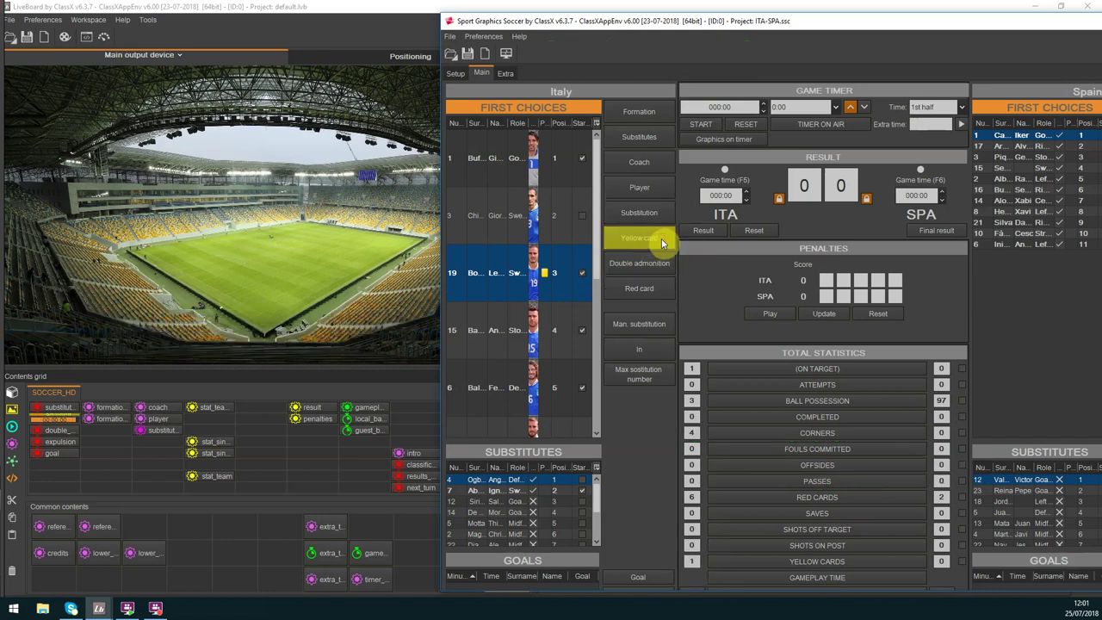
click(749, 563)
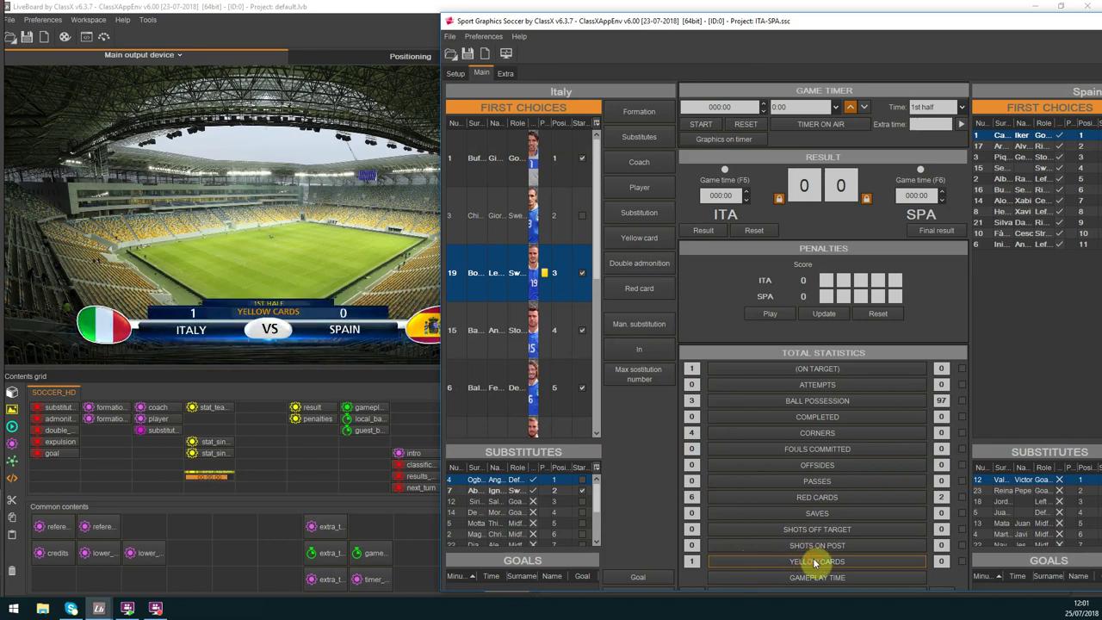
click(454, 77)
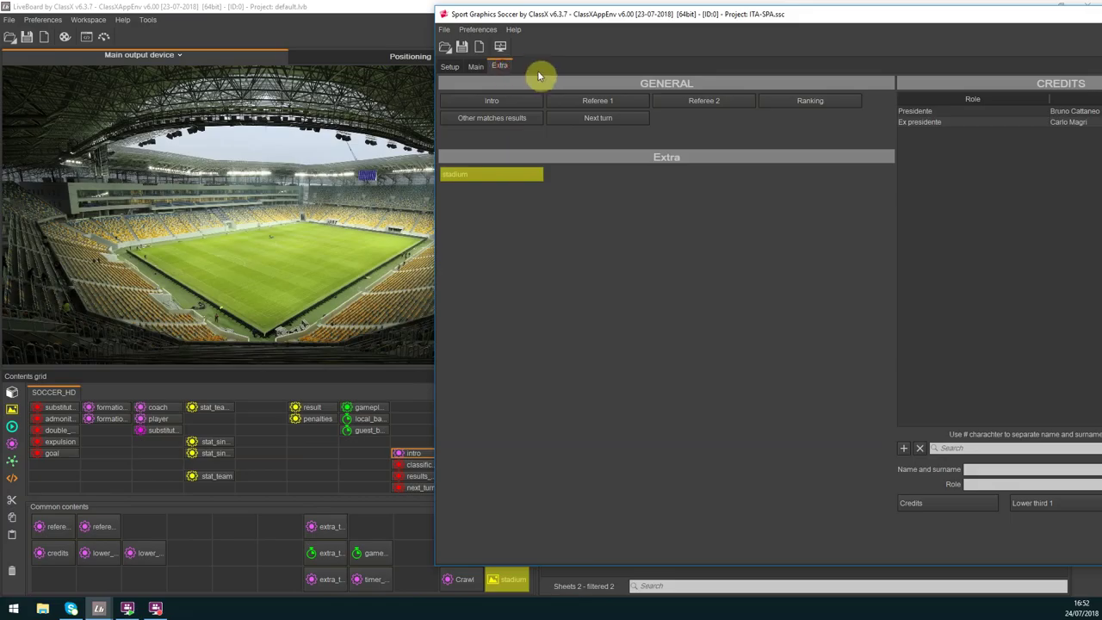
Air and clear the Italy vs Spain intro, then inspect its item in LiveBoard
click(529, 102)
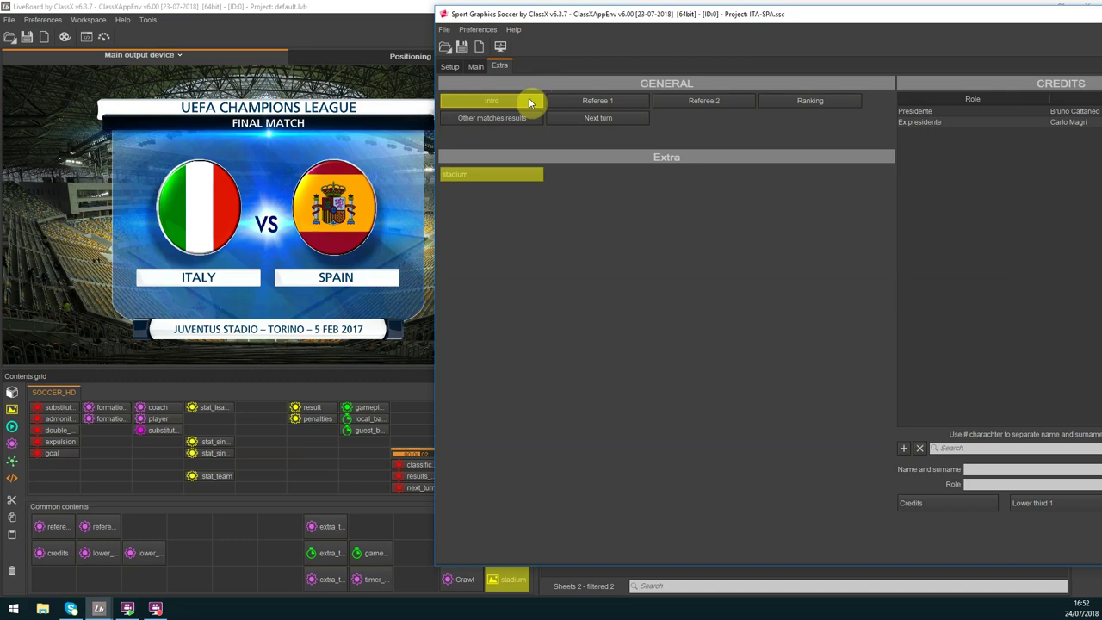
click(529, 103)
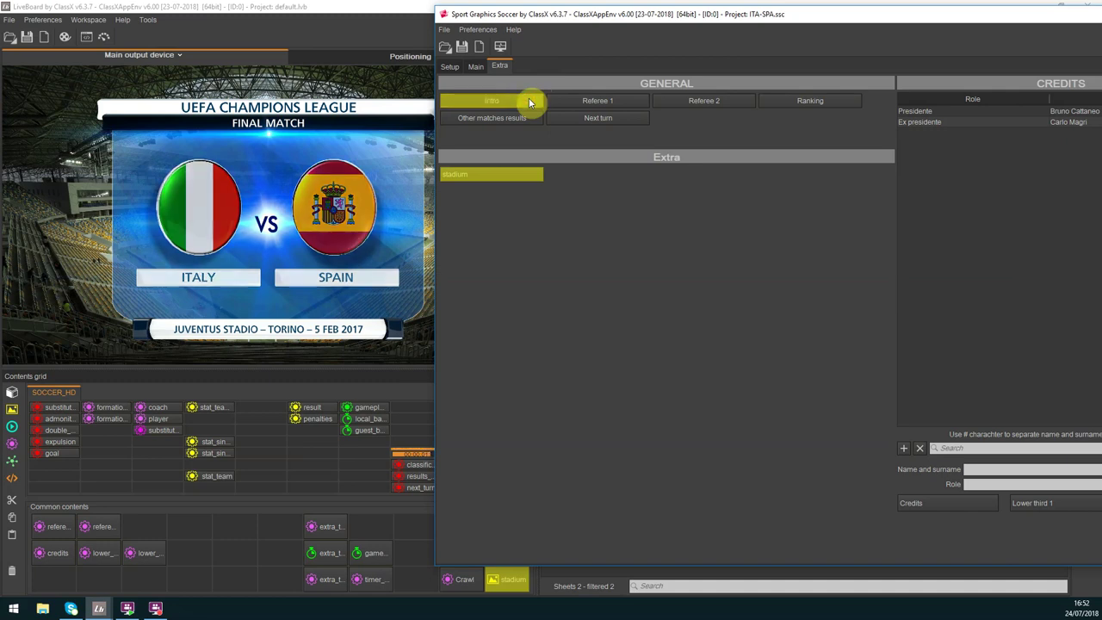
click(399, 453)
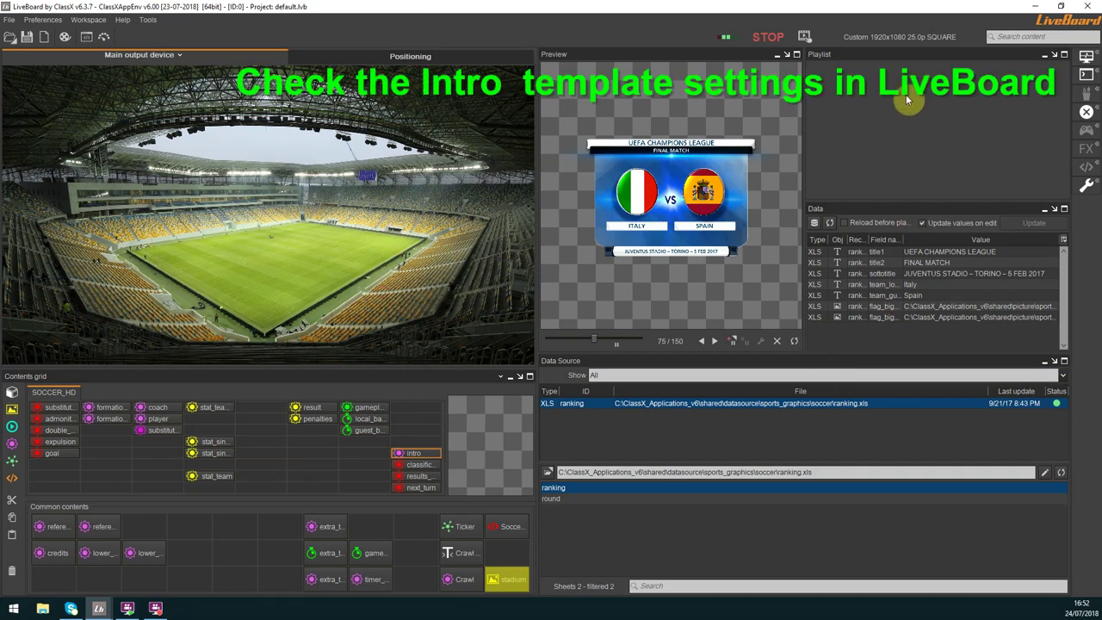
Open the intro's ranking.xls datasource for editing in OpenOffice from LiveBoard
click(1088, 184)
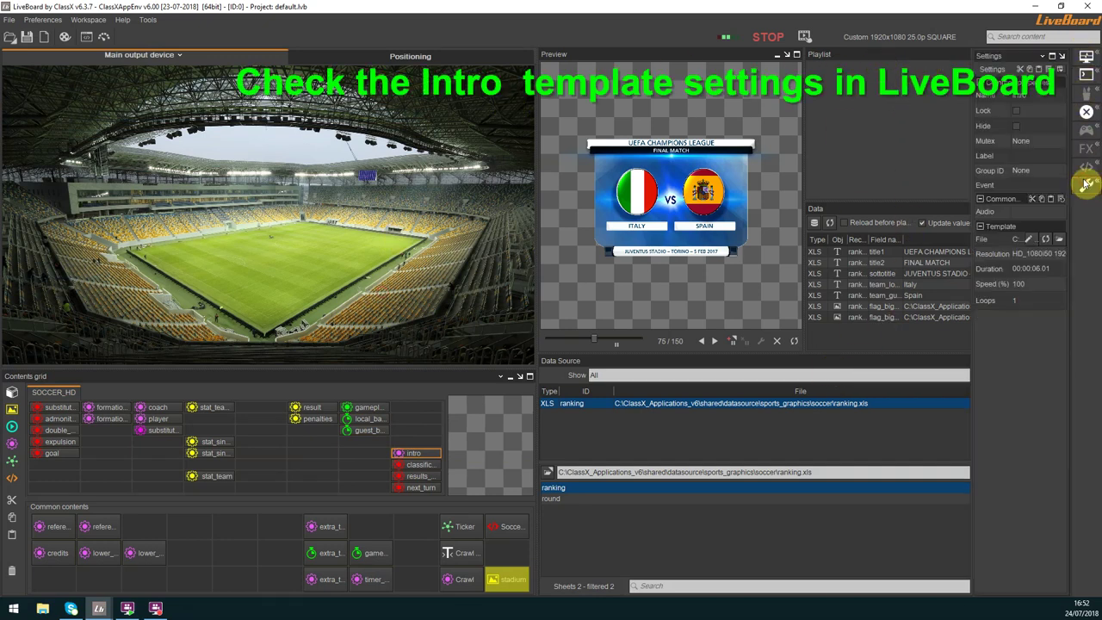
click(1087, 185)
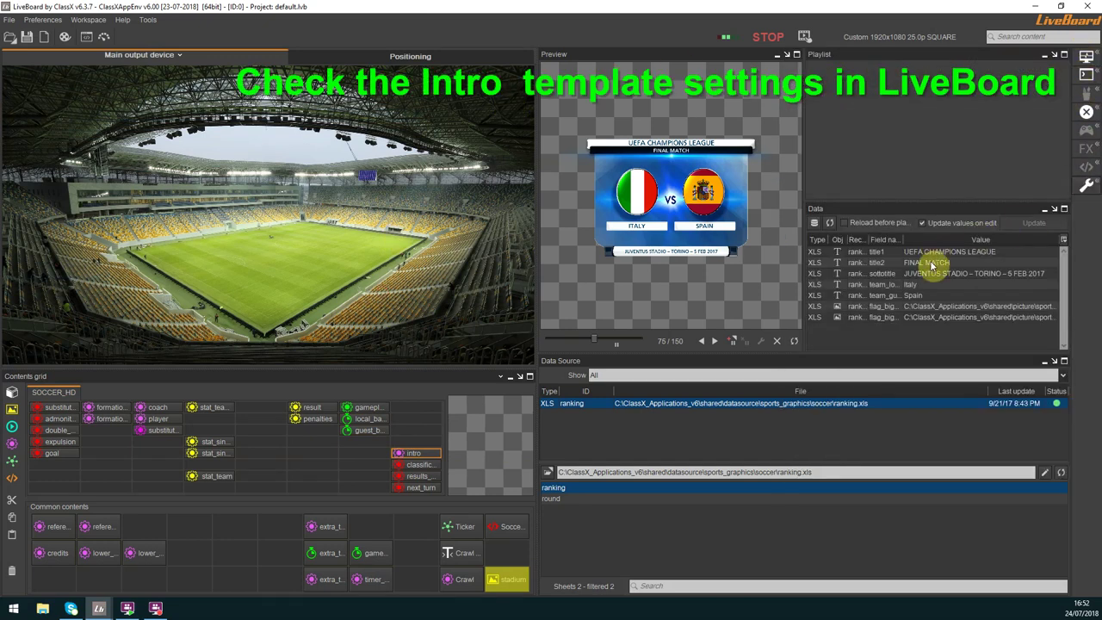
click(1044, 474)
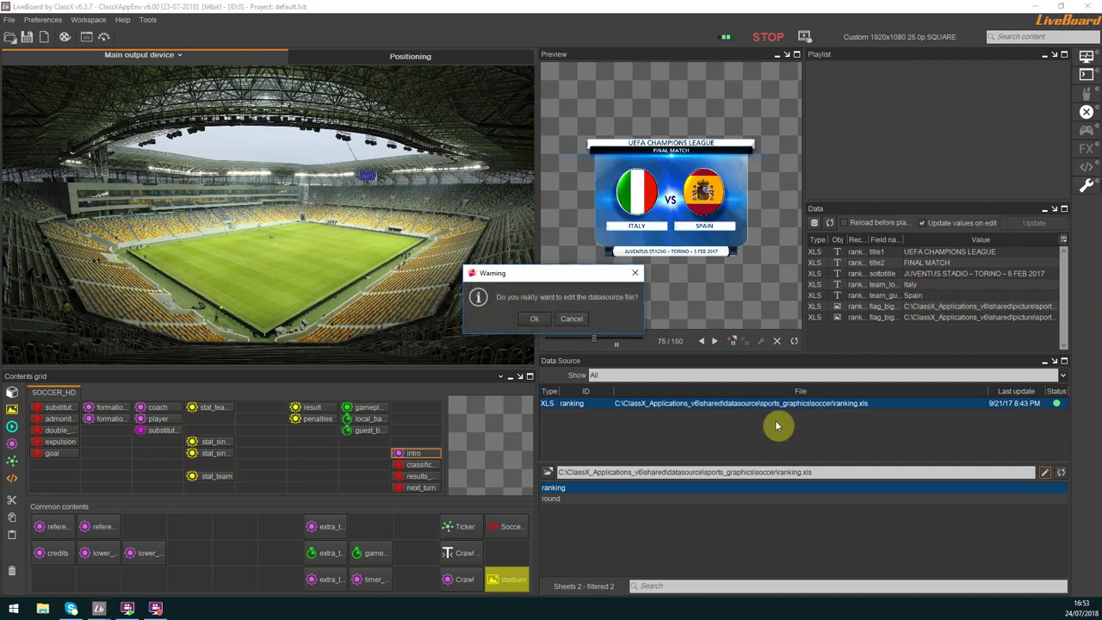
click(552, 321)
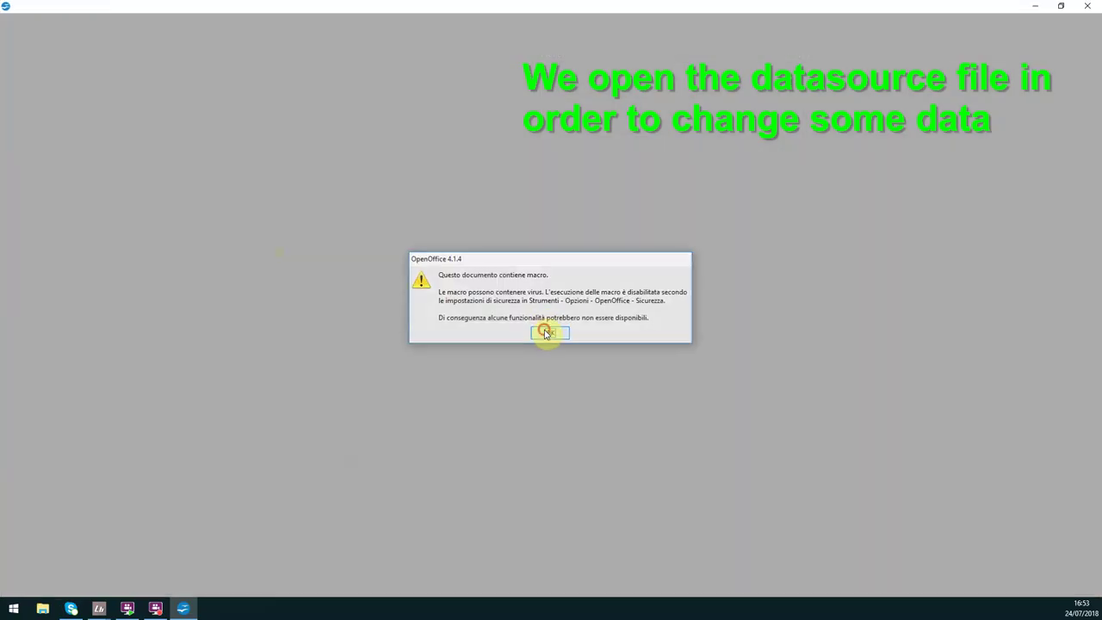
Change the stadium and date line in cell A35 to 5 FEB 2019, save ranking.xls, and close Calc
click(548, 329)
click(43, 390)
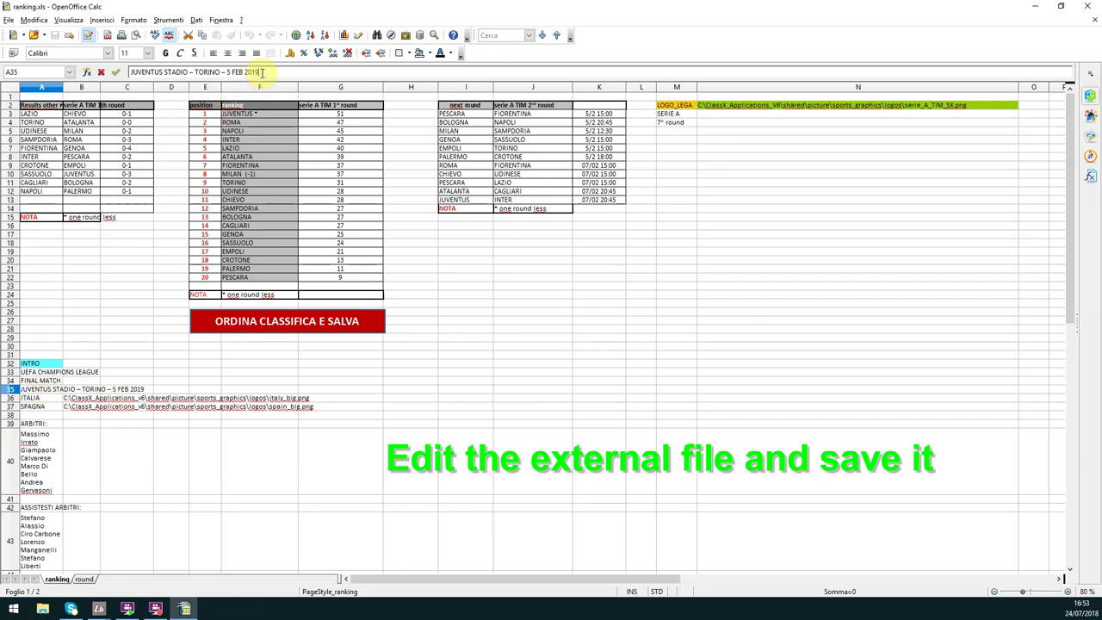
click(60, 236)
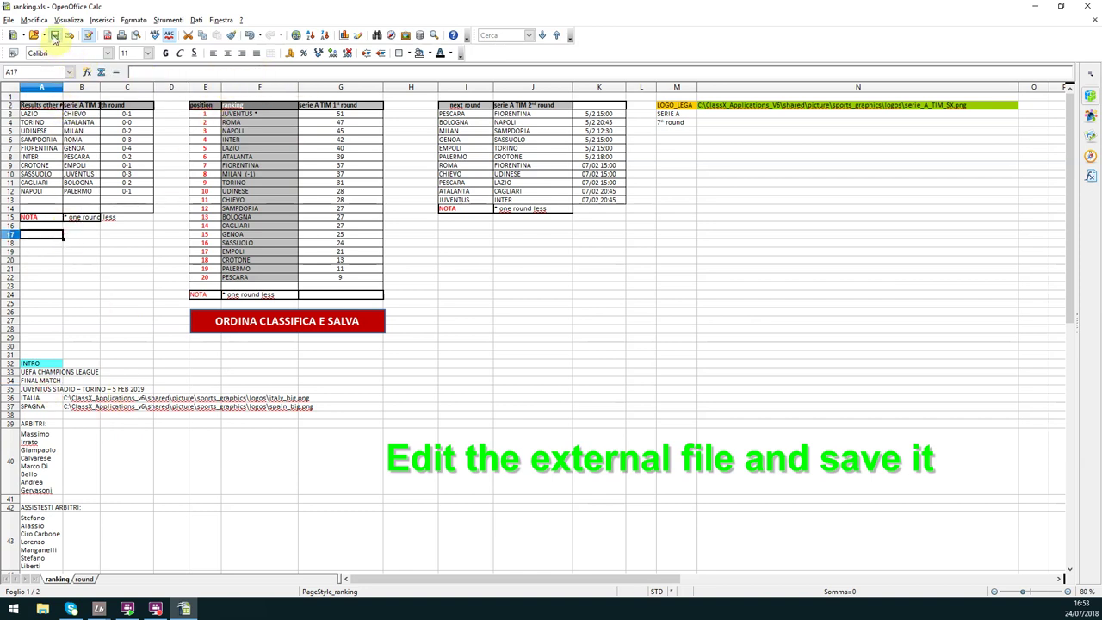
click(55, 39)
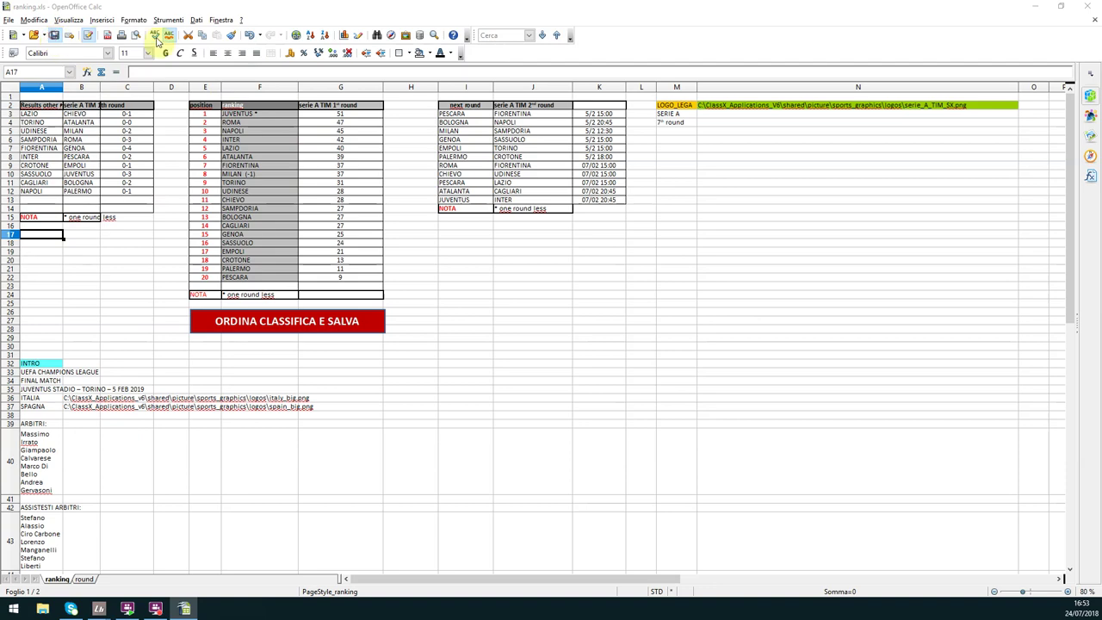
click(1087, 7)
Reload the datasource to show 5 FEB 2019, then air and clear the updated intro
click(1066, 472)
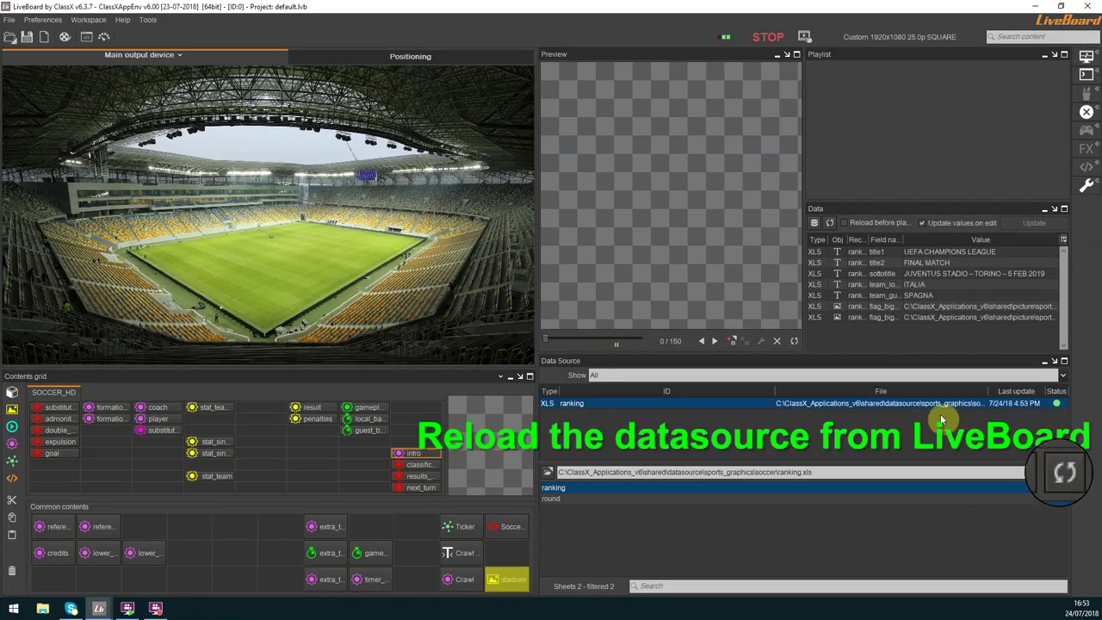
click(1023, 274)
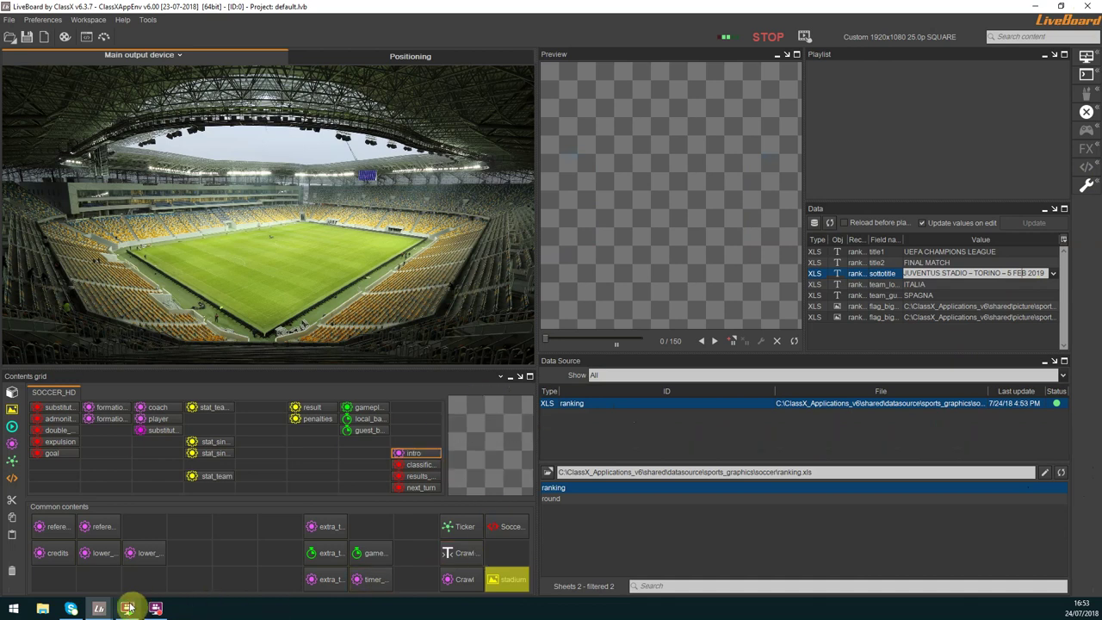
mouse_move(107, 613)
click(410, 558)
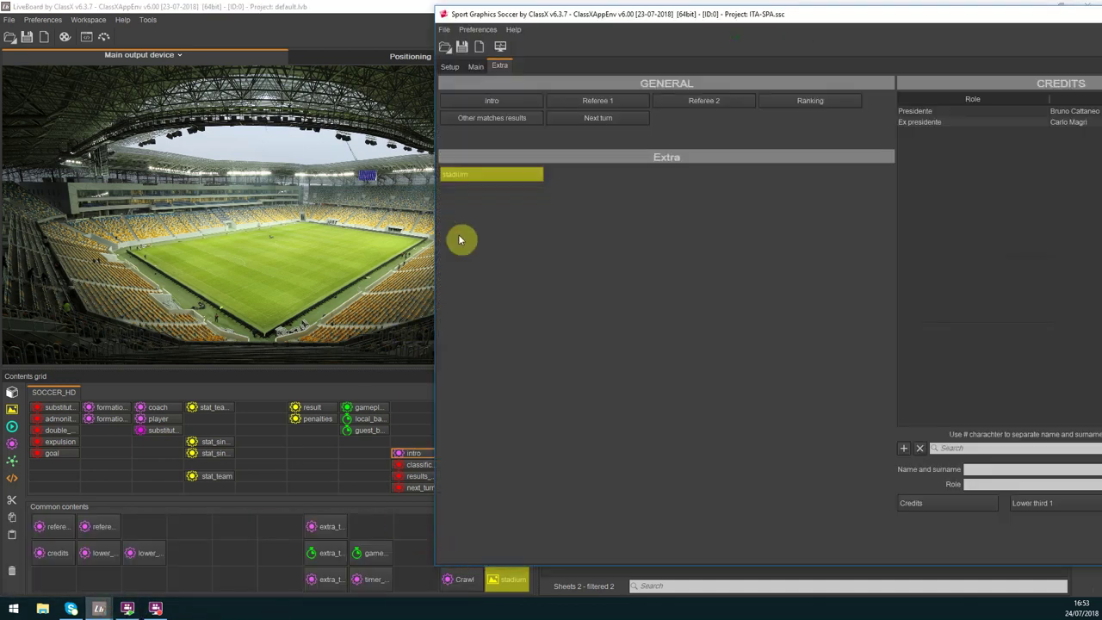
click(506, 101)
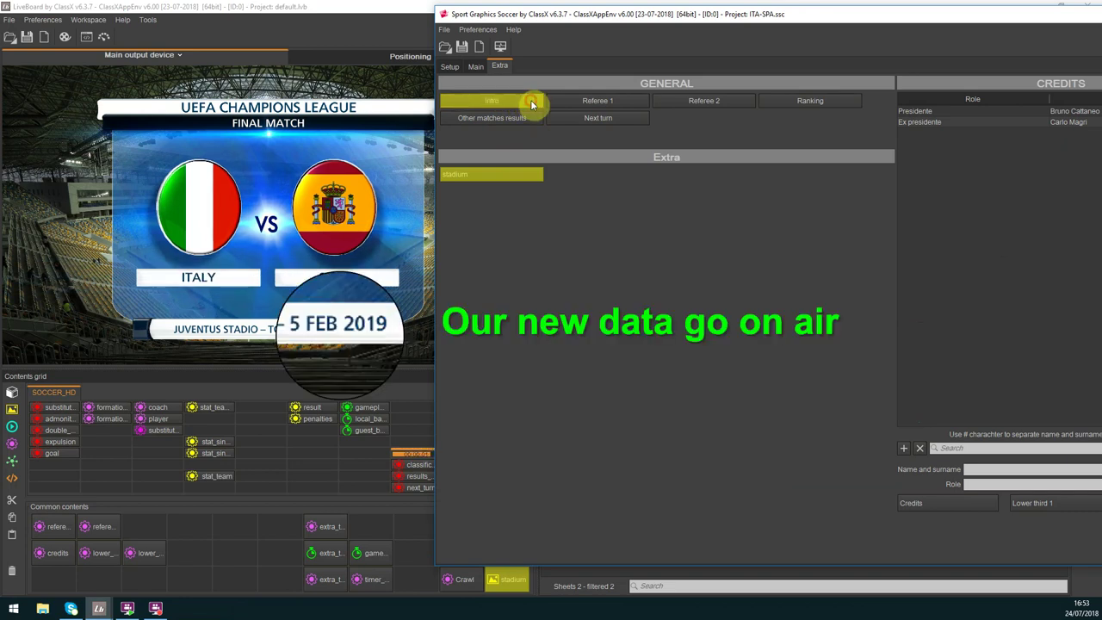
click(532, 104)
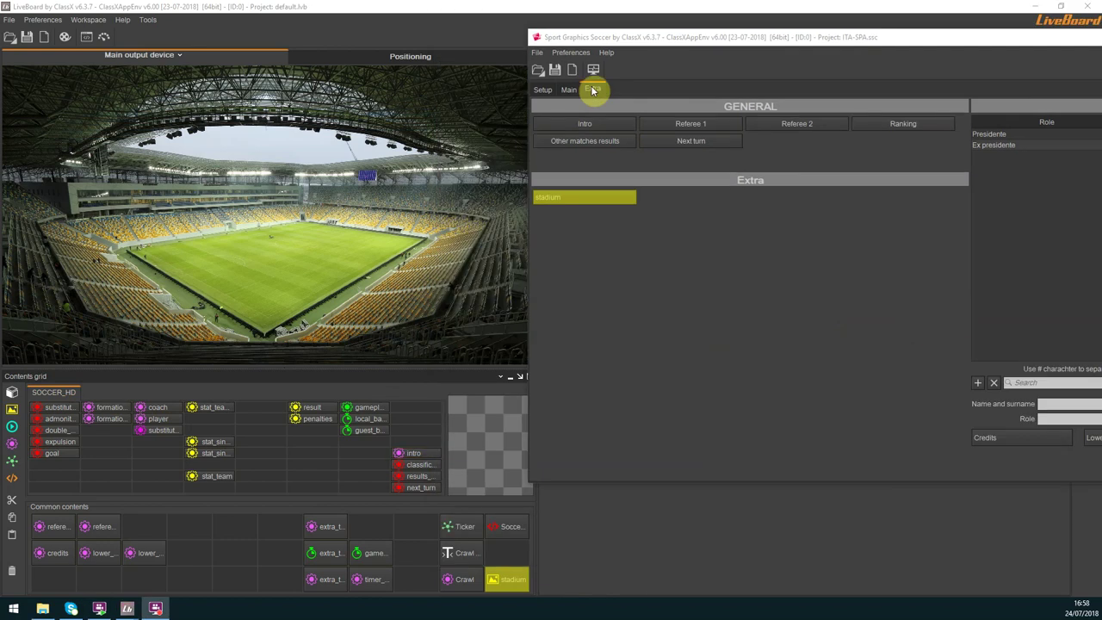
Save the project over ITA-SPA.ssc in the project folder, including its credits file
click(543, 89)
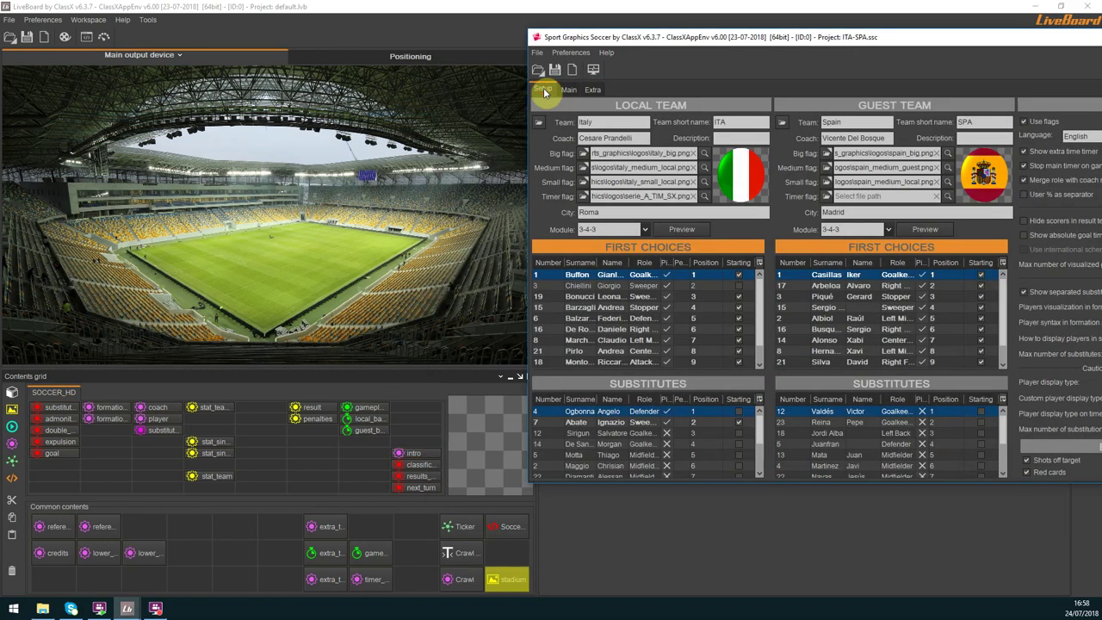
drag(551, 37, 392, 1)
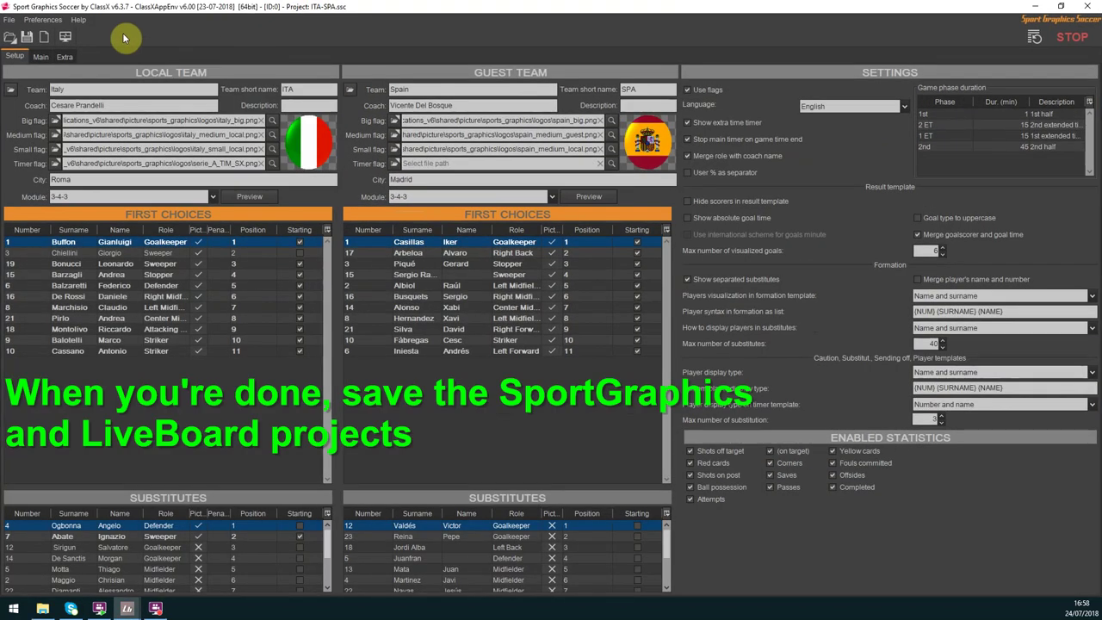
click(10, 19)
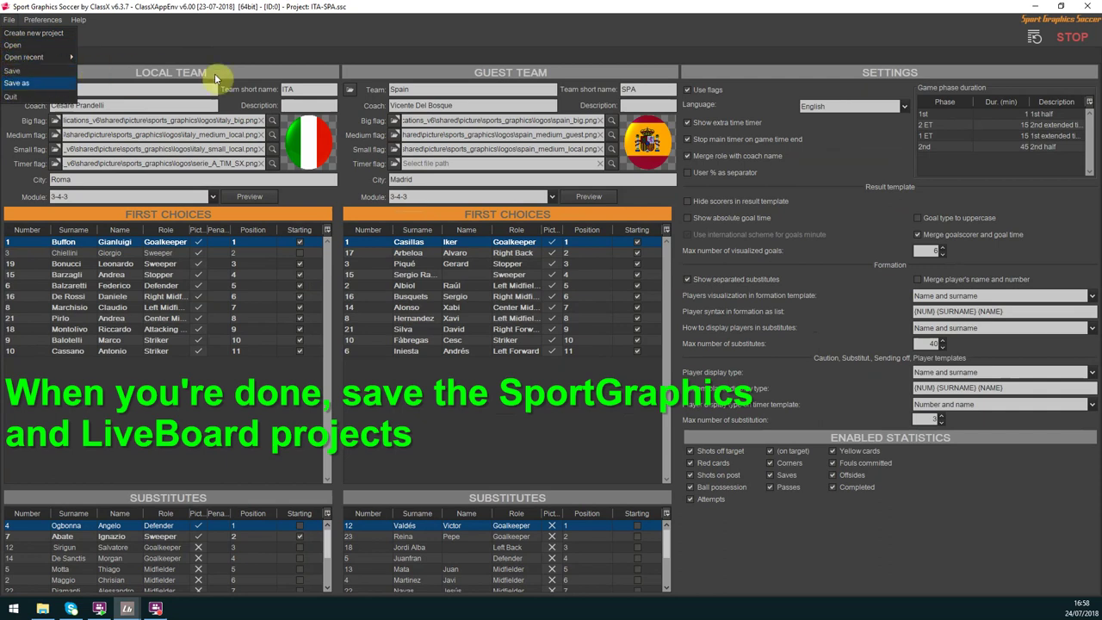
key(Return)
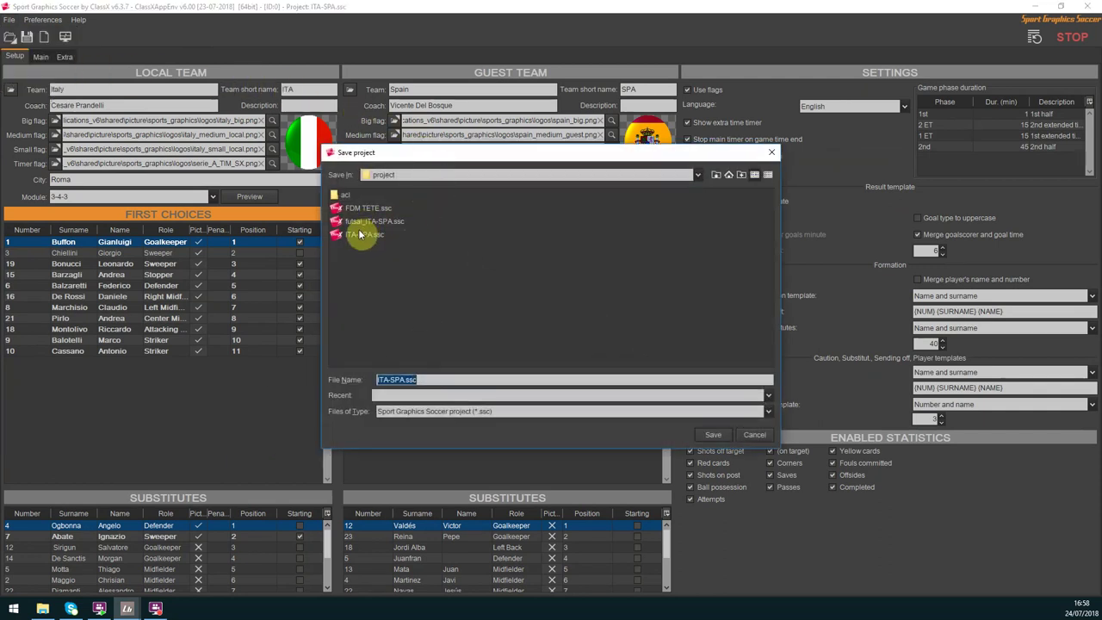
click(396, 175)
scroll(396, 207, up, 2)
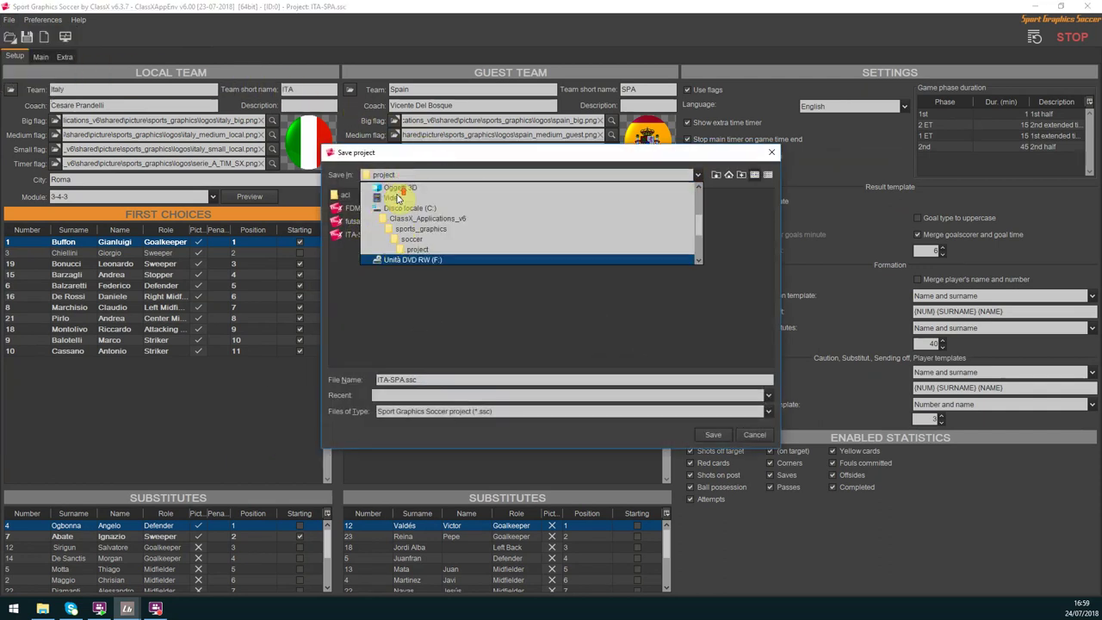
click(410, 250)
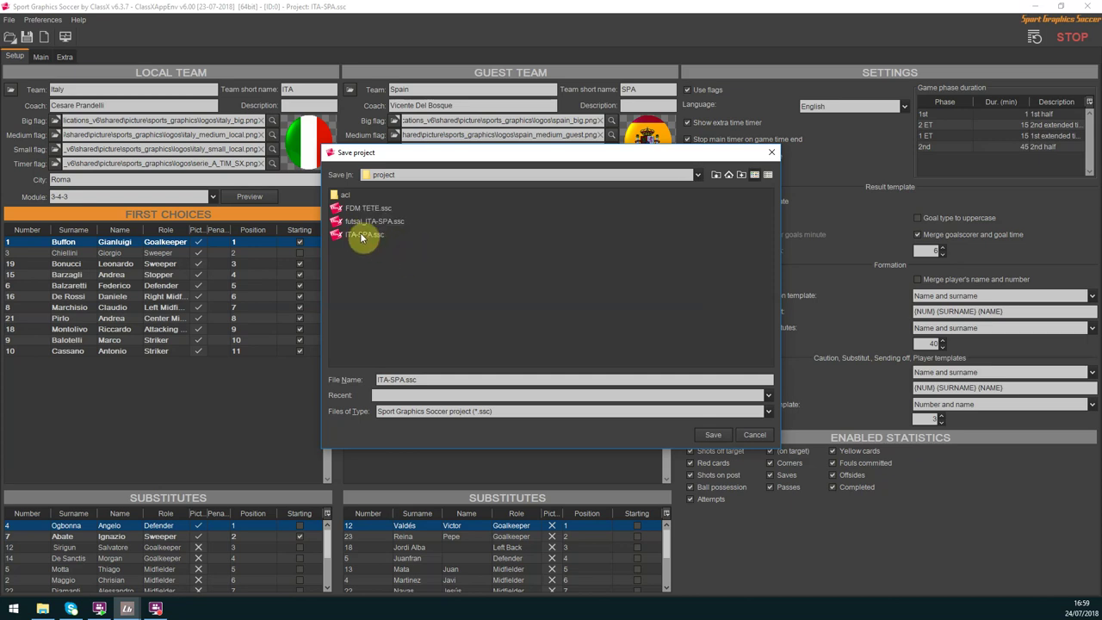
click(720, 443)
click(534, 328)
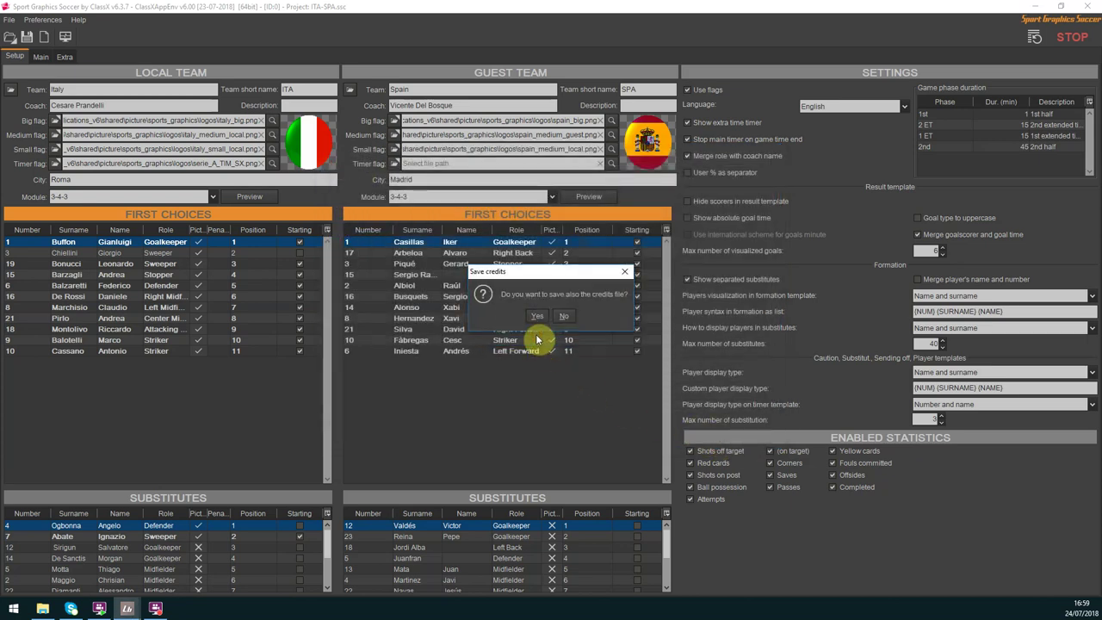
click(537, 317)
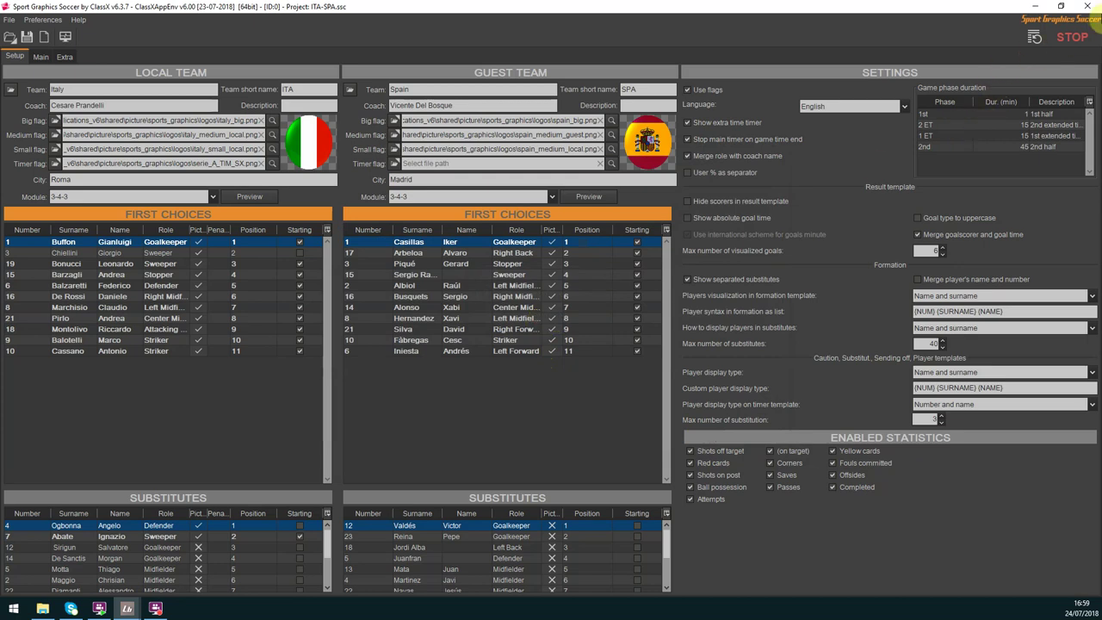
Close Sport Graphics Soccer and LiveBoard, confirming despite the stadium content on air
click(1092, 10)
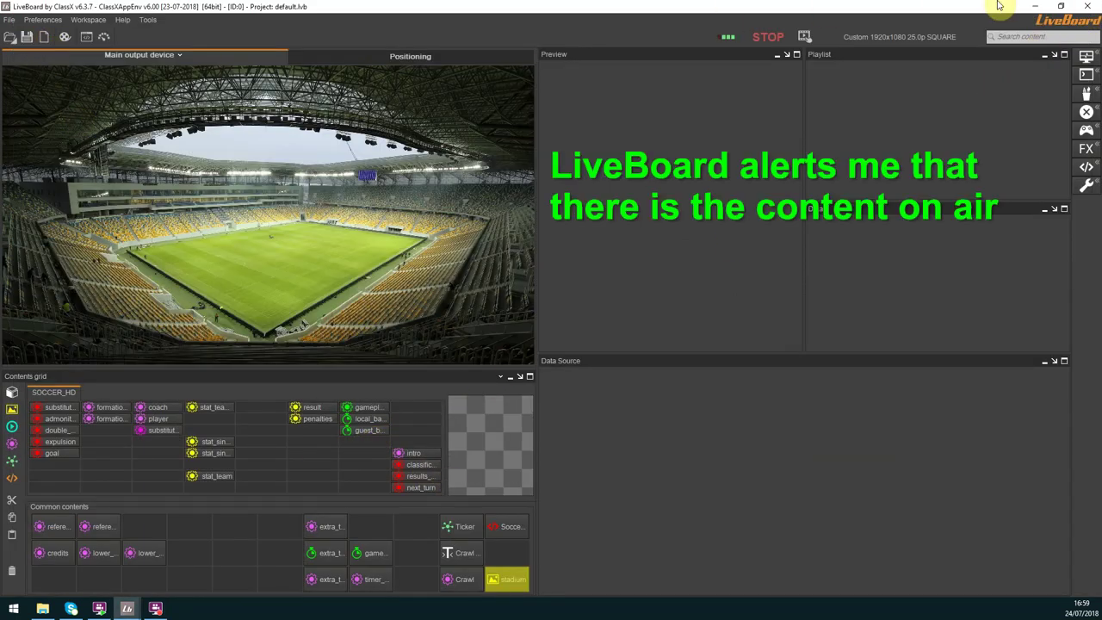
click(1086, 6)
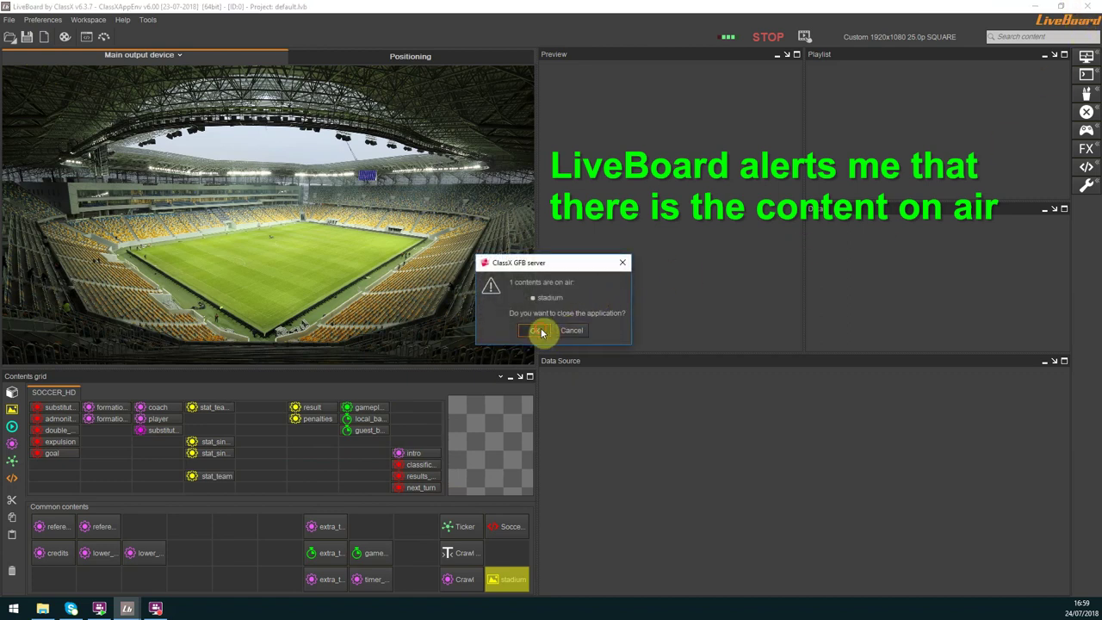
click(541, 330)
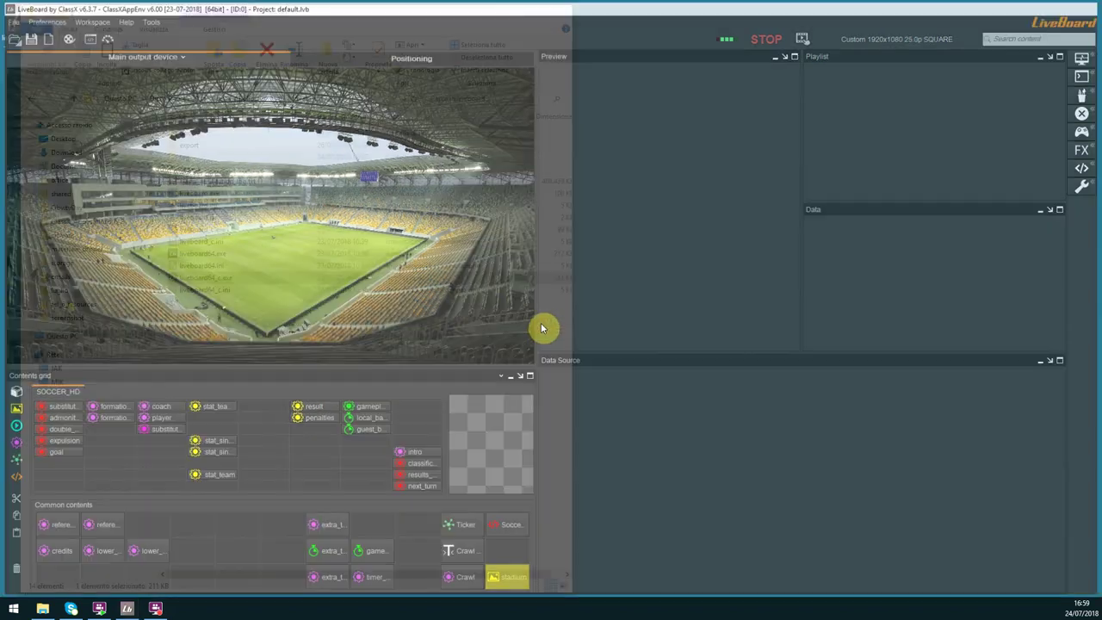